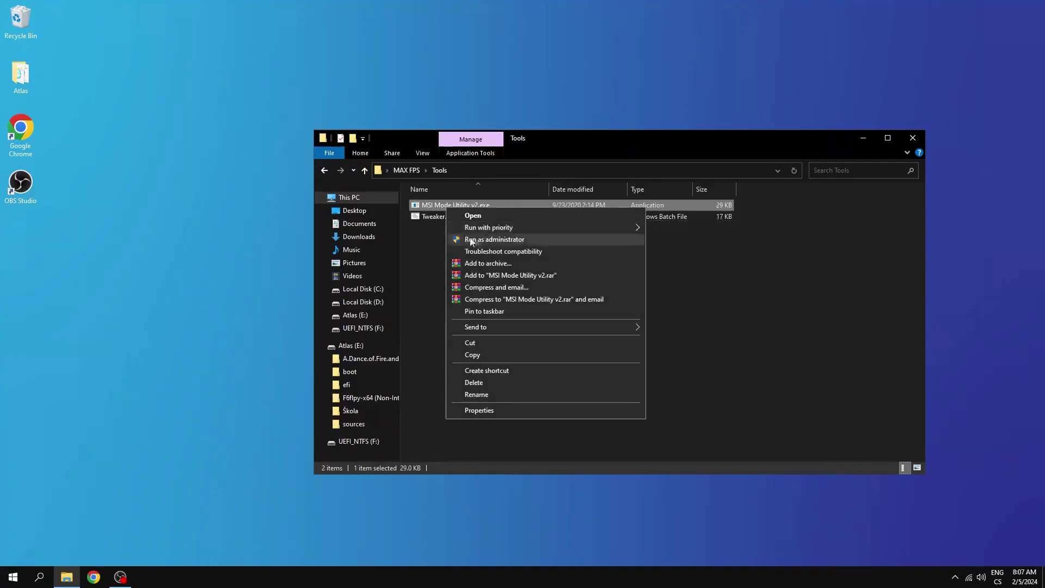
# Launch MSI Mode Utility v2 as administrator and set the NVIDIA GeForce GTX 1650 interrupt priority to High
pyautogui.click(511, 241)
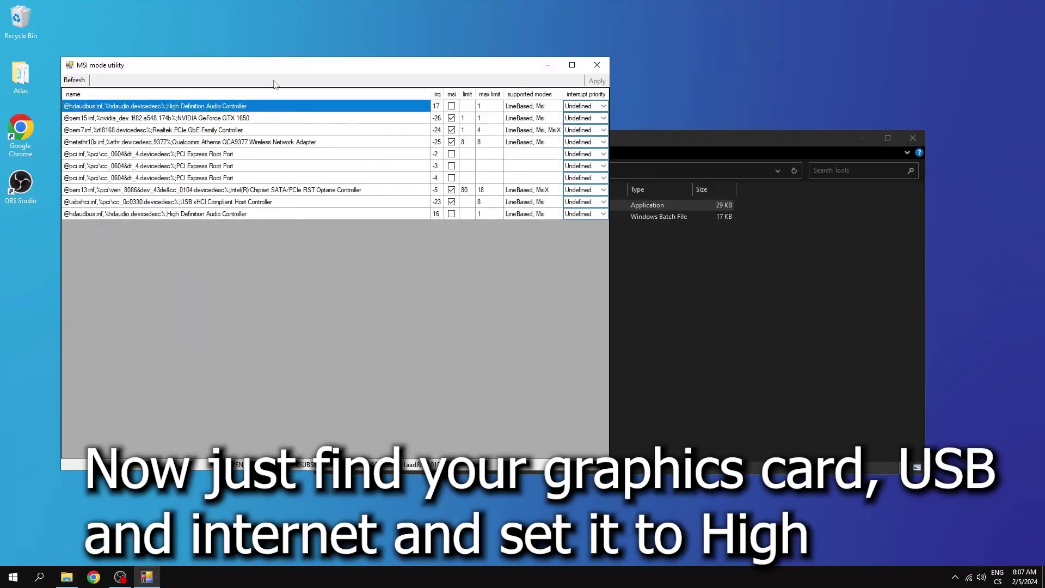
pyautogui.moveTo(259, 66); pyautogui.dragTo(451, 134)
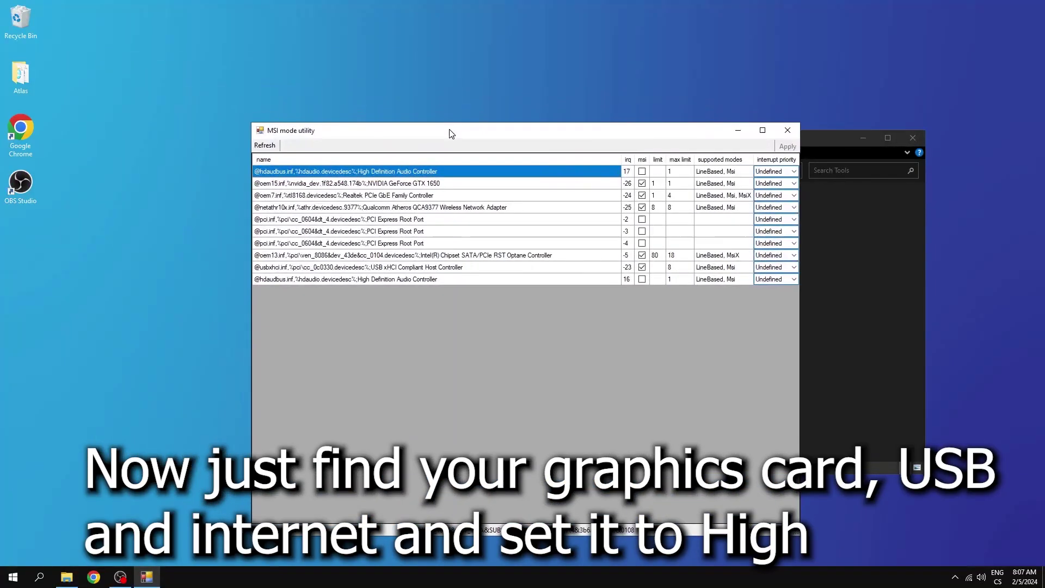
pyautogui.click(464, 183)
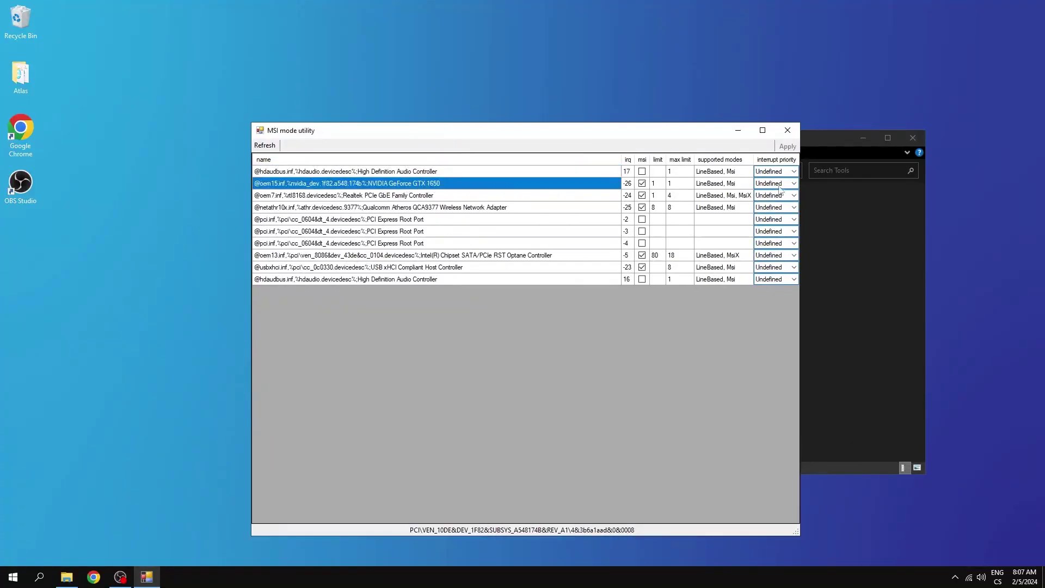
pyautogui.click(794, 184)
pyautogui.click(773, 217)
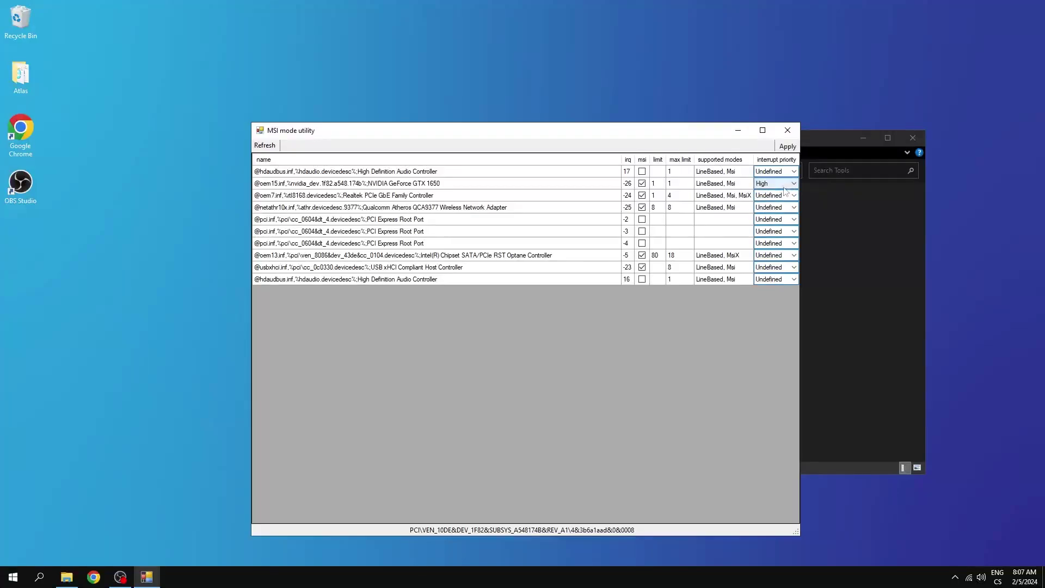
# Set the interrupt priority to High for the Realtek PCIe GbE controller and the Qualcomm Atheros wireless adapter
pyautogui.click(545, 202)
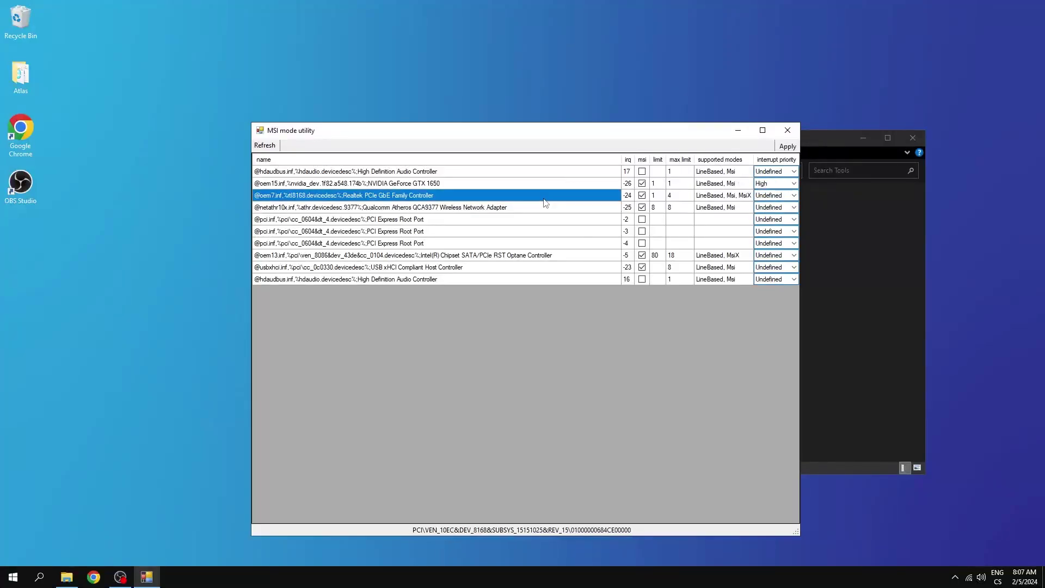
pyautogui.click(794, 196)
pyautogui.click(765, 231)
pyautogui.click(566, 208)
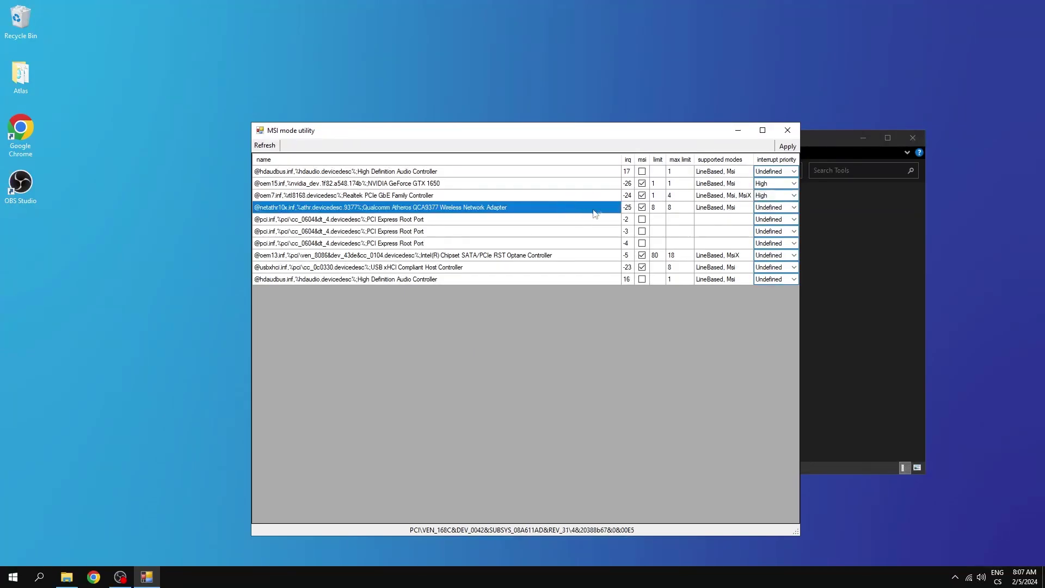
pyautogui.click(770, 211)
pyautogui.click(757, 243)
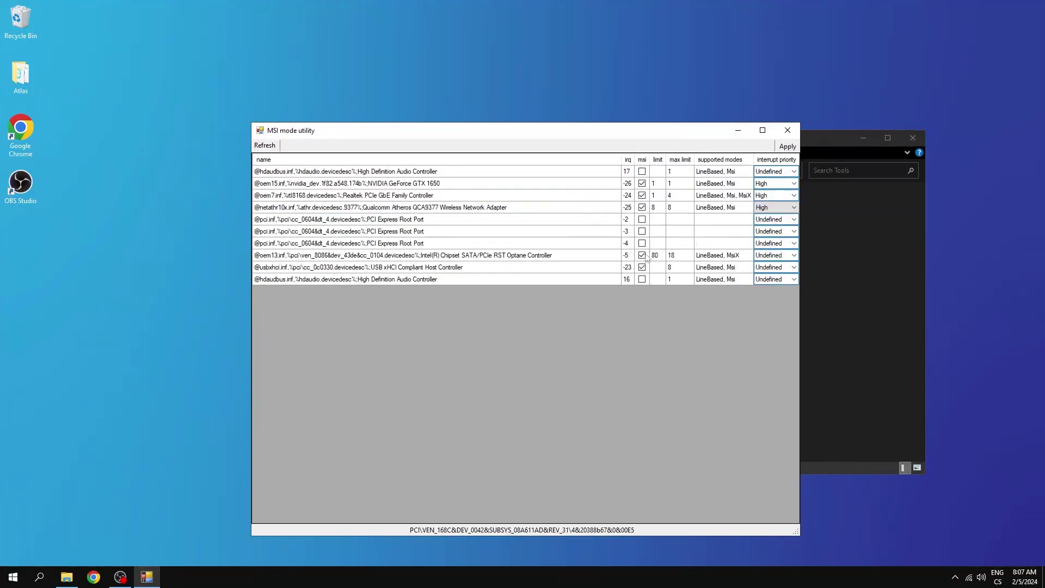
# Set the USB xHCI Compliant Host Controller's interrupt priority to High and close the utility
pyautogui.click(491, 268)
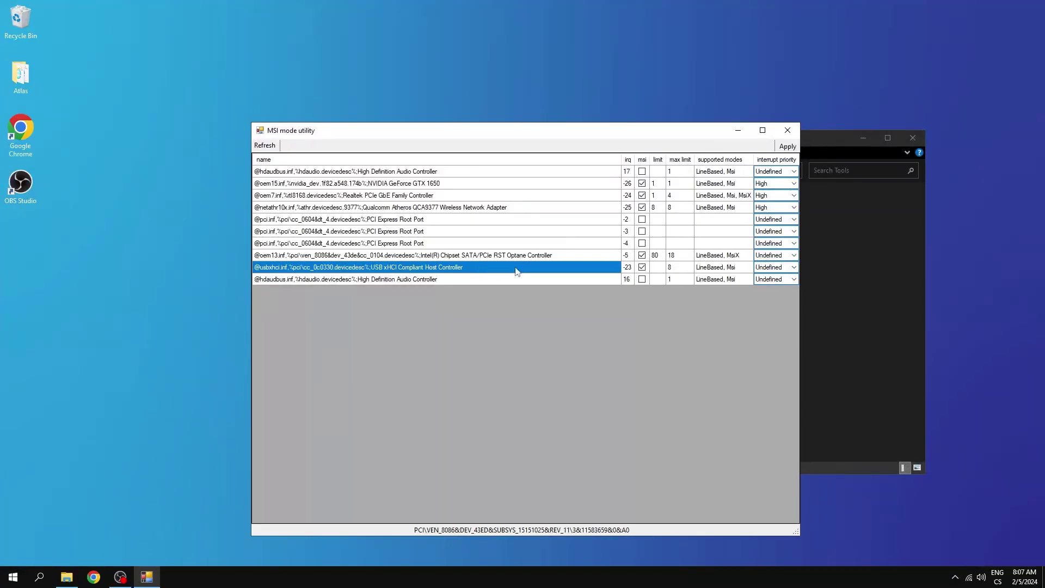
pyautogui.click(781, 271)
pyautogui.click(769, 296)
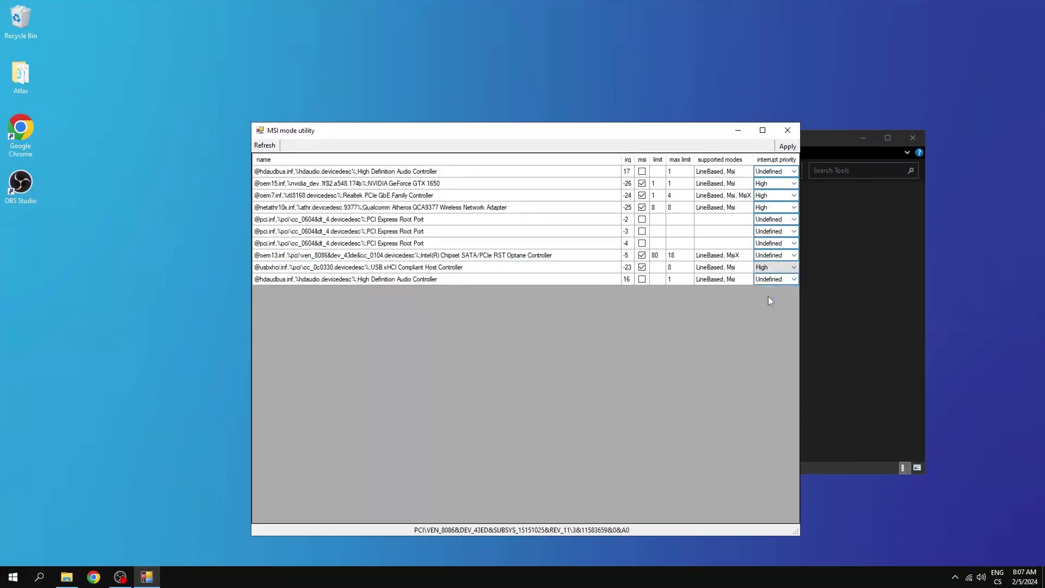
pyautogui.click(788, 130)
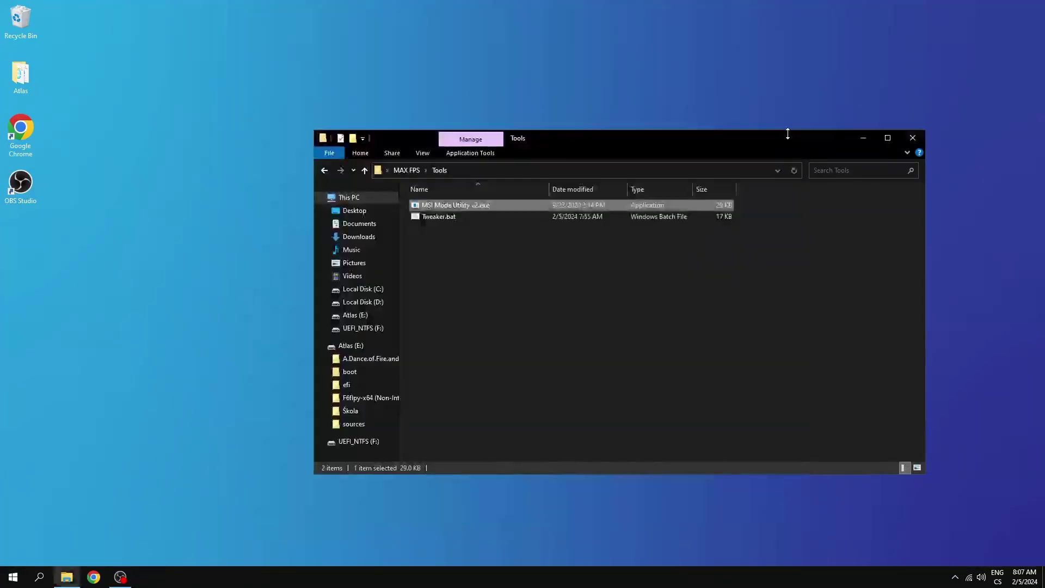
# Run Tweaker.bat as administrator, apply an optimization from its list of choices and return to that list
pyautogui.click(449, 218)
pyautogui.rightClick(444, 218)
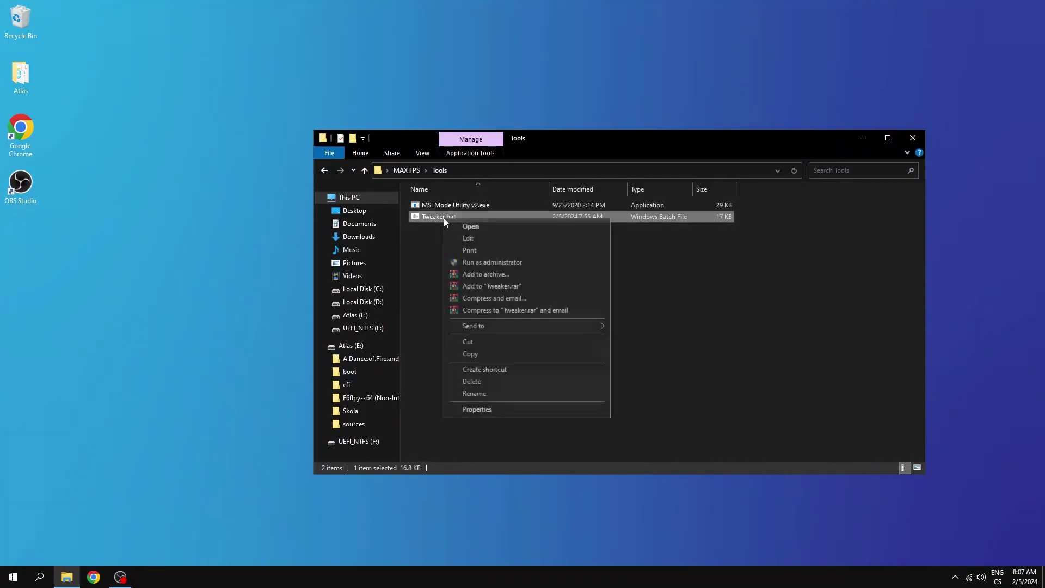
pyautogui.click(494, 262)
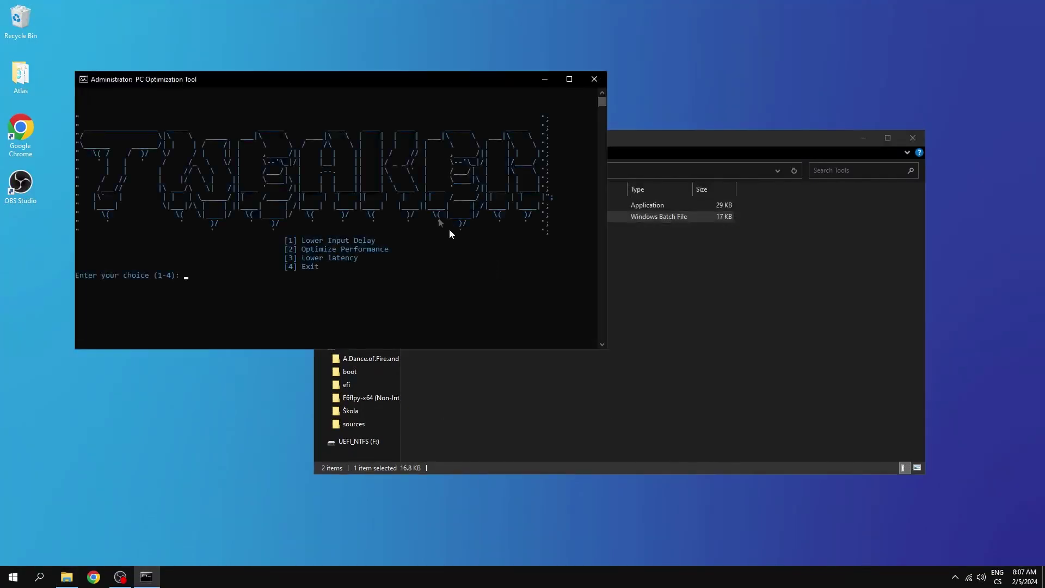
pyautogui.moveTo(291, 80); pyautogui.dragTo(526, 152)
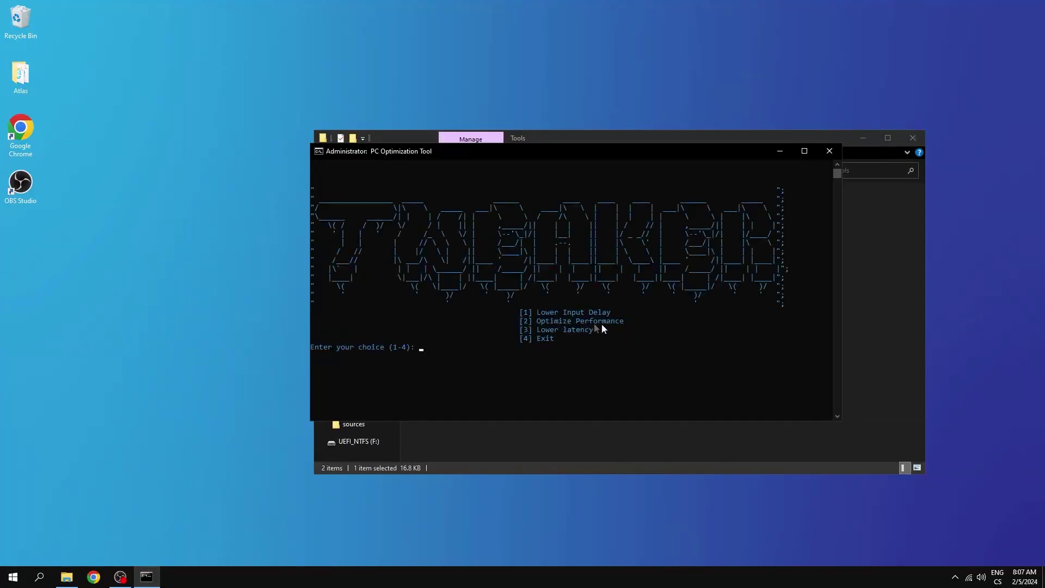
pyautogui.press('Return')
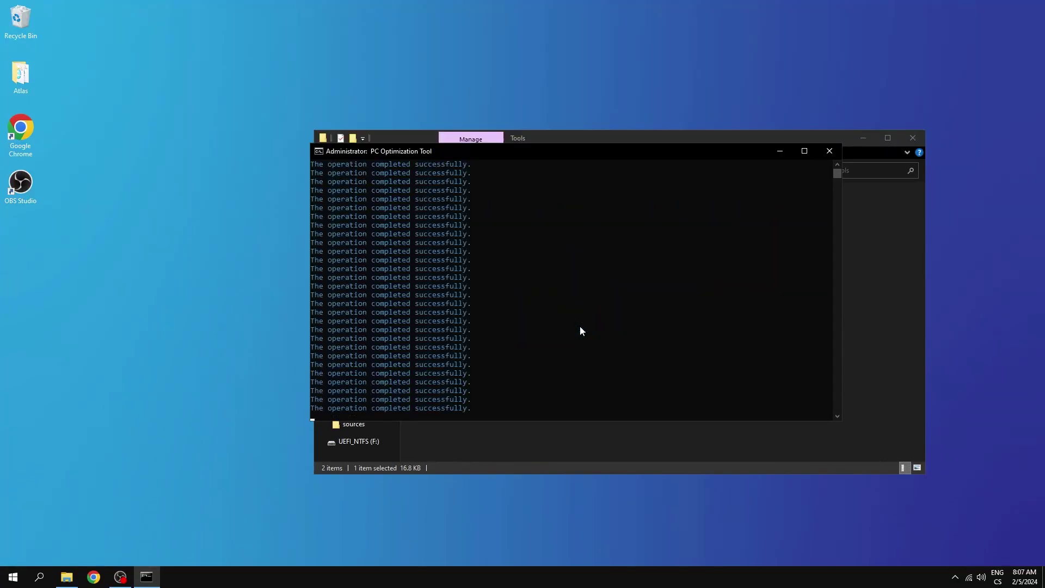
pyautogui.press('Return')
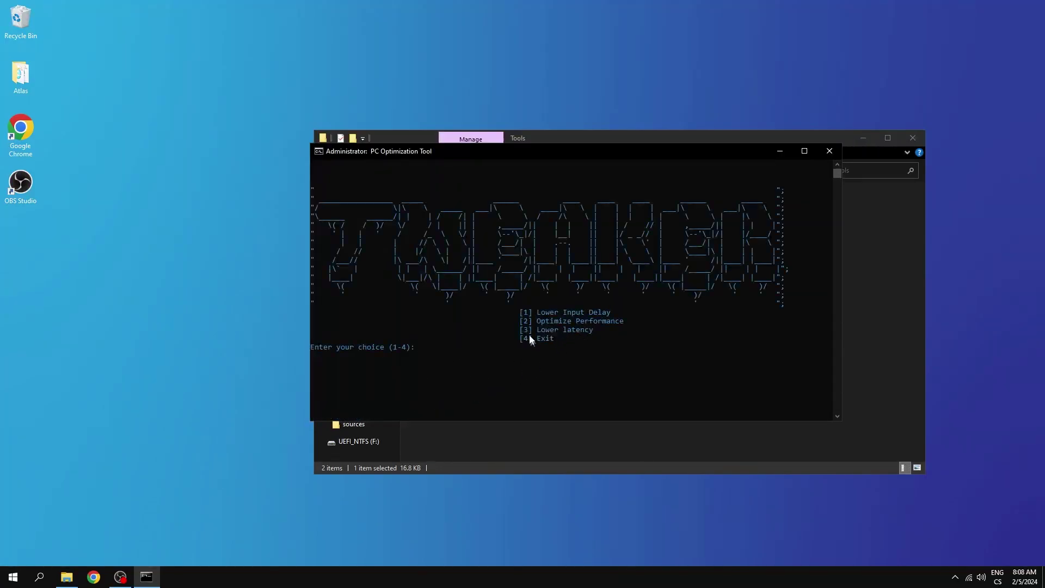
# Apply the Lower latency tweak with choice 3 and exit the optimization tool with choice 4
pyautogui.write('3')
pyautogui.press('Return')
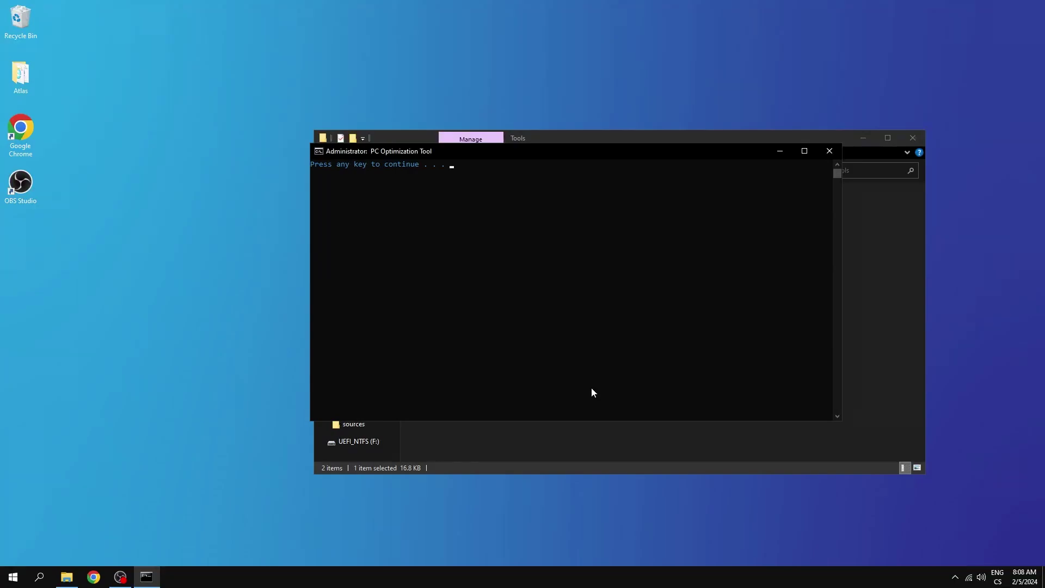
pyautogui.press('Return')
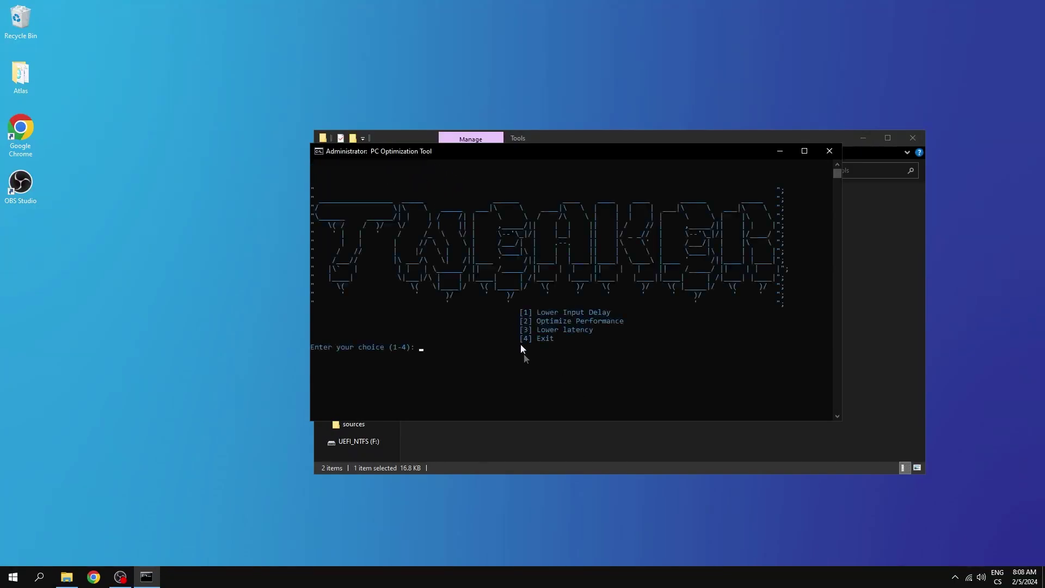
pyautogui.write('4')
pyautogui.press('Return')
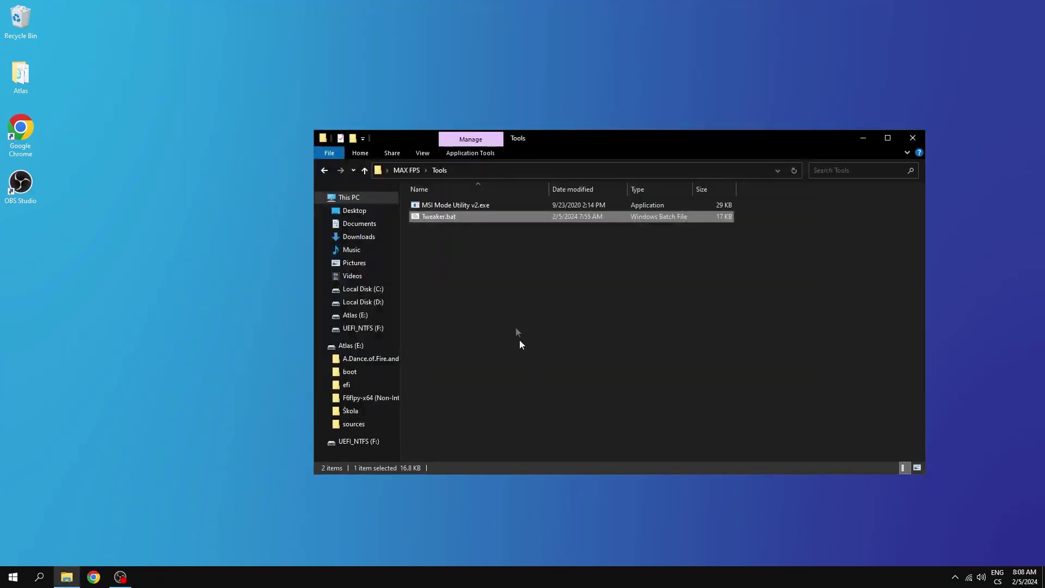
# Go back to the MAX FPS folder and open its Windows Settings Tweaks subfolder
pyautogui.click(323, 170)
pyautogui.click(433, 240)
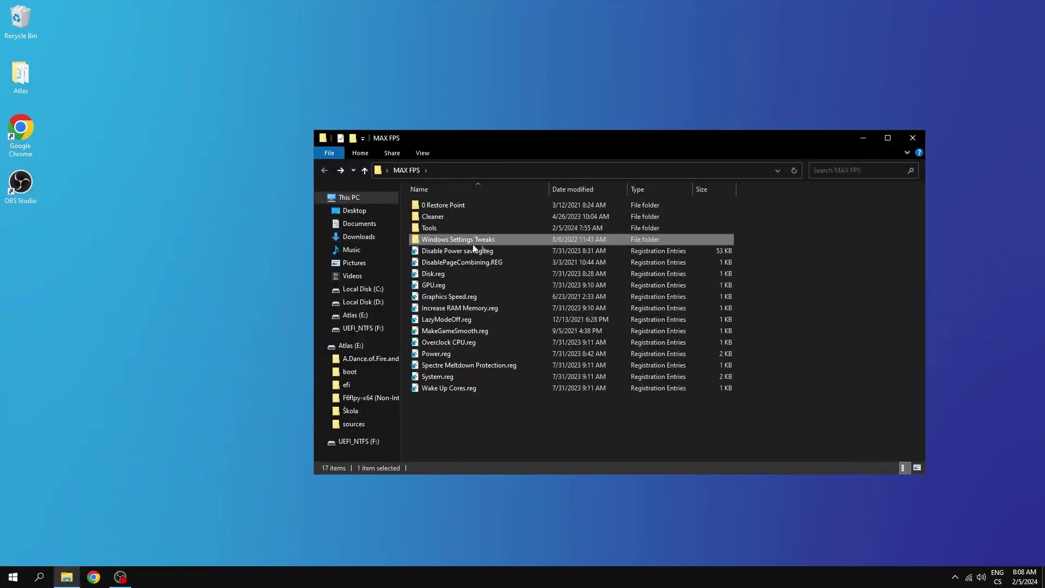
pyautogui.doubleClick(452, 239)
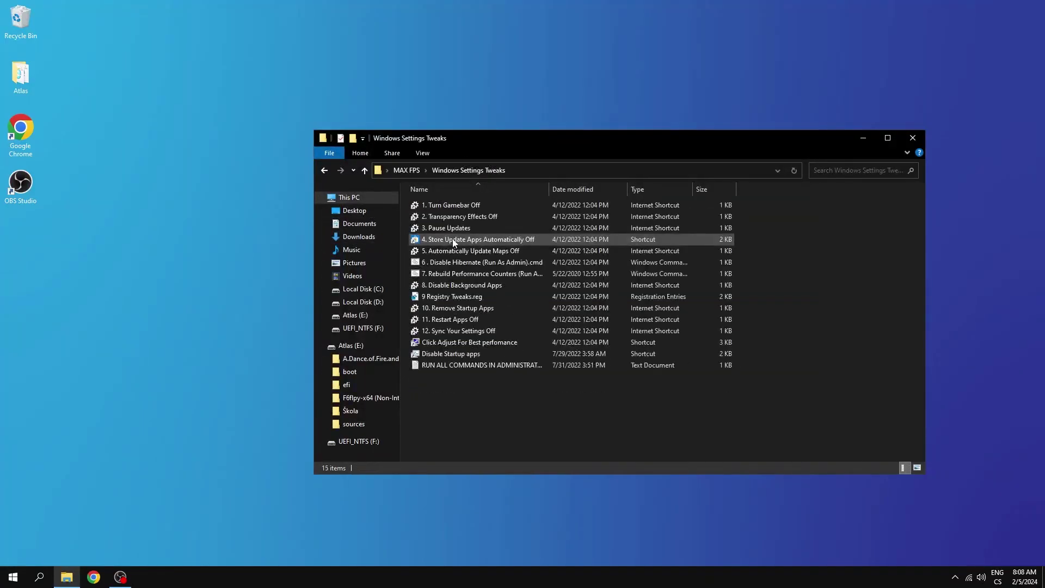
# Check the Xbox Game Bar, transparency effects and update pause settings through the first three tweak shortcuts
pyautogui.doubleClick(450, 206)
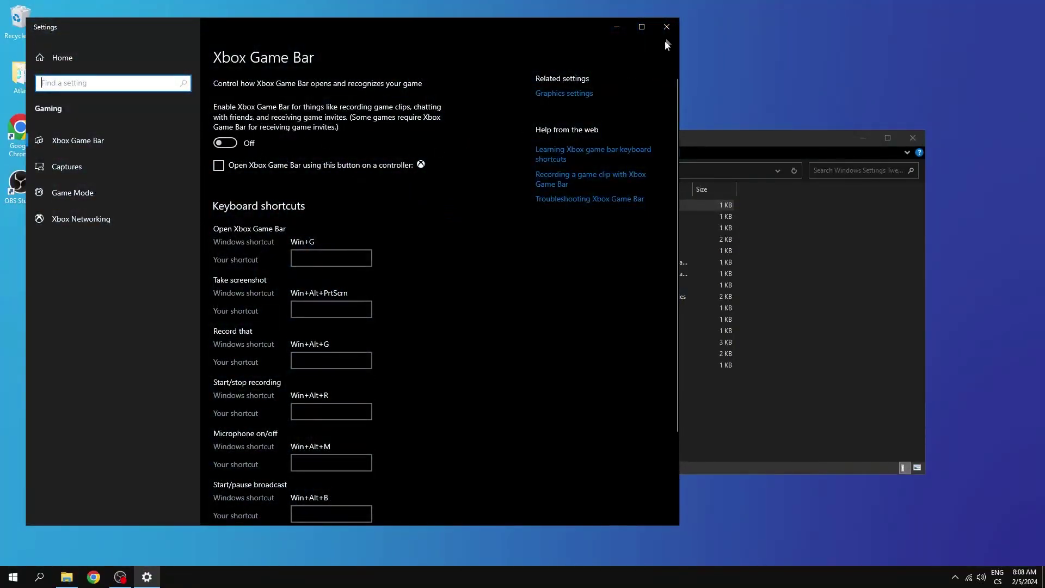
pyautogui.click(666, 27)
pyautogui.click(471, 217)
pyautogui.doubleClick(471, 217)
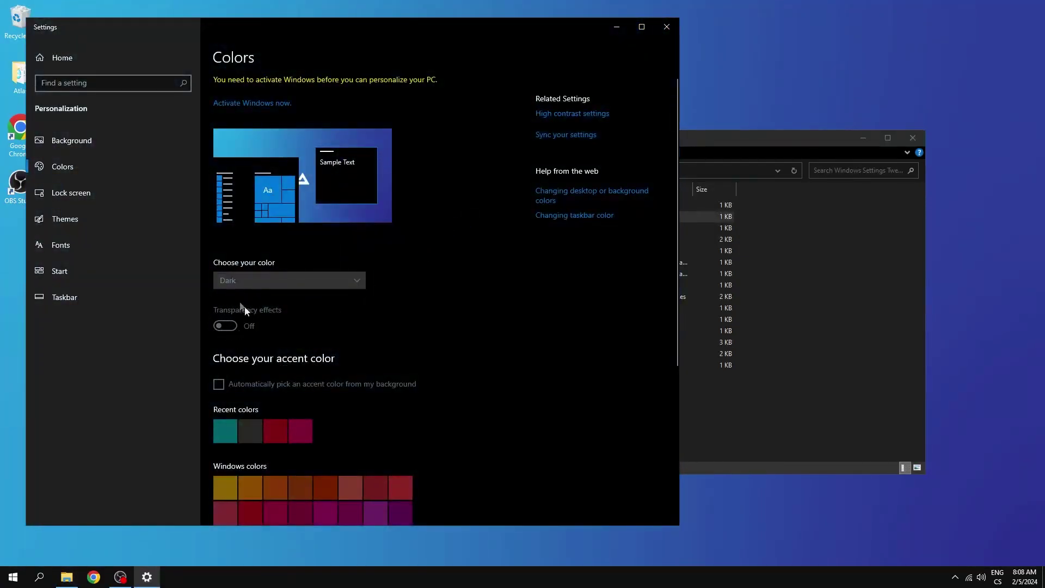
pyautogui.click(667, 27)
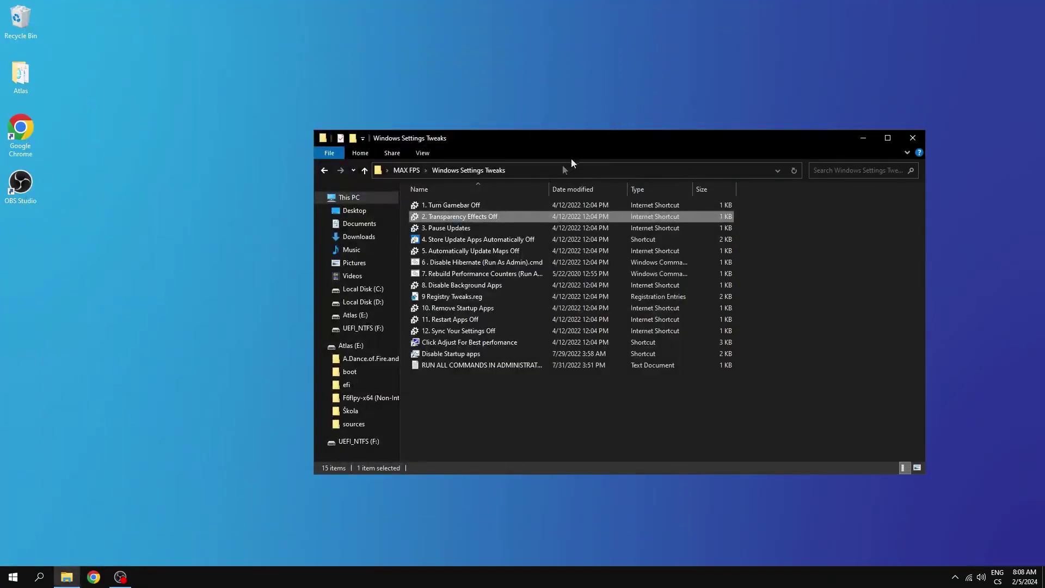
pyautogui.doubleClick(463, 228)
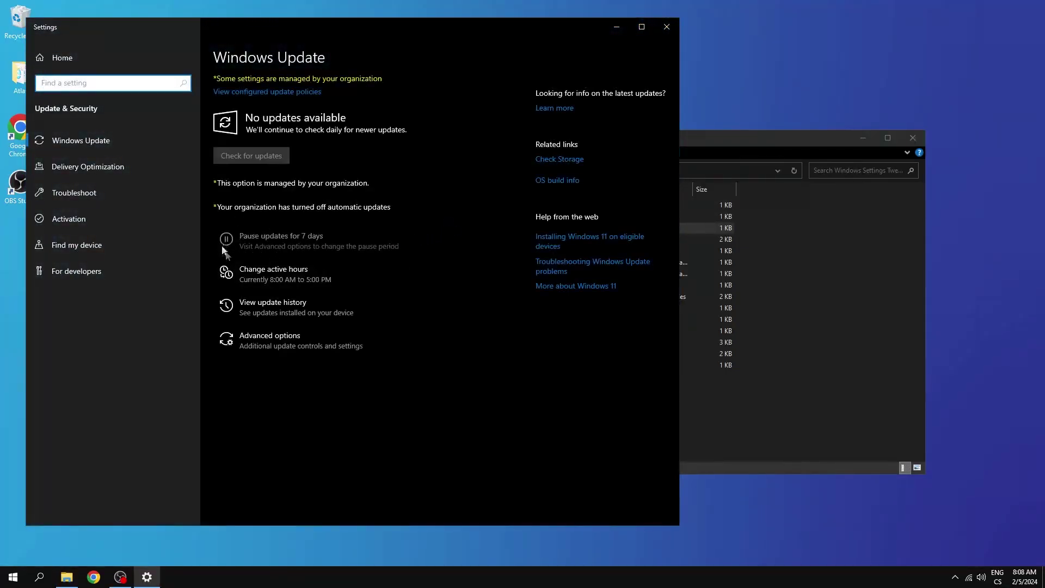
pyautogui.click(666, 26)
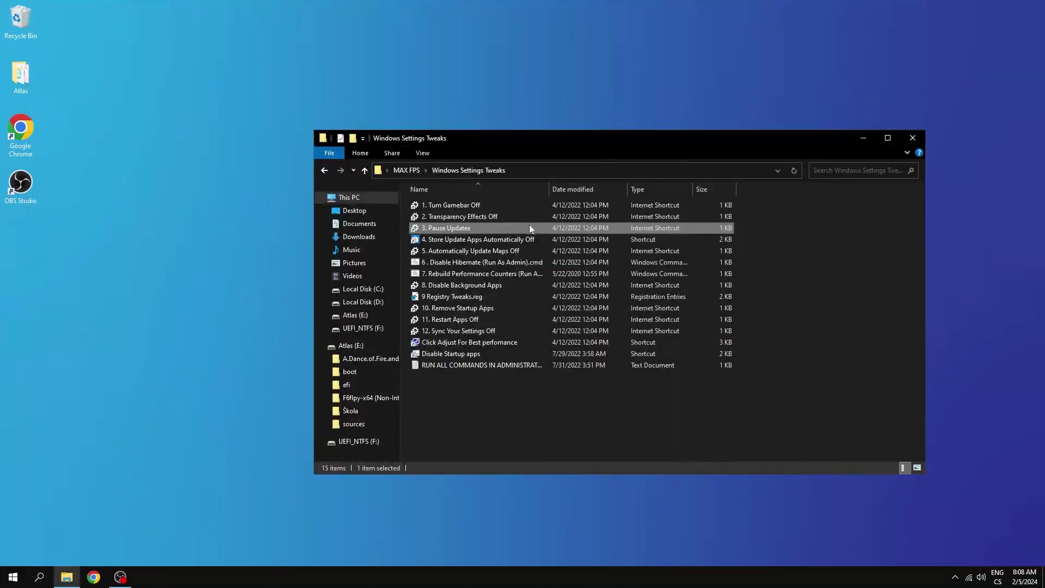
# Check the automatic app update setting in Microsoft Store and open the Automatically Update Maps Off shortcut
pyautogui.doubleClick(517, 240)
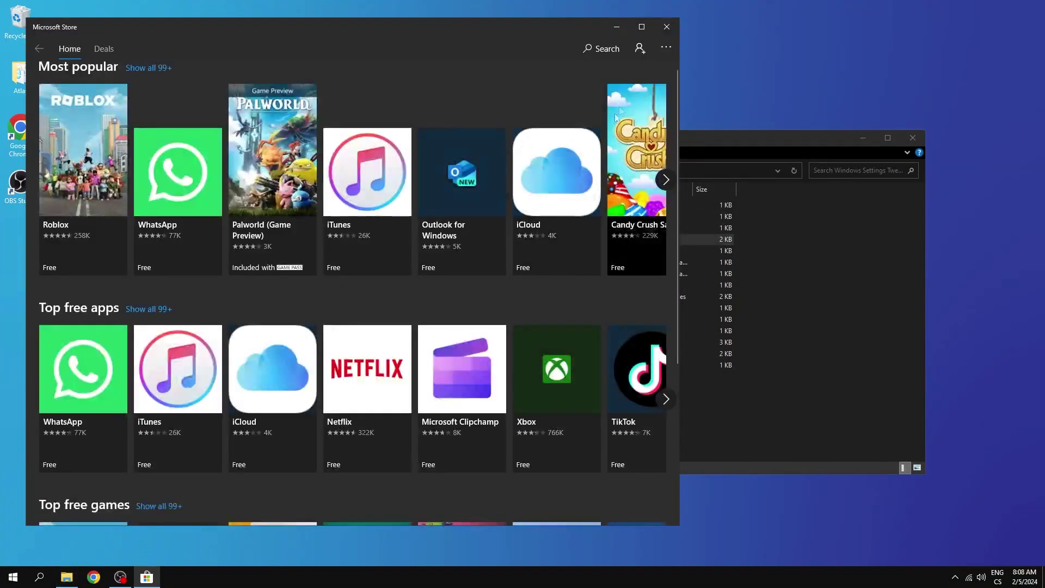
pyautogui.click(667, 48)
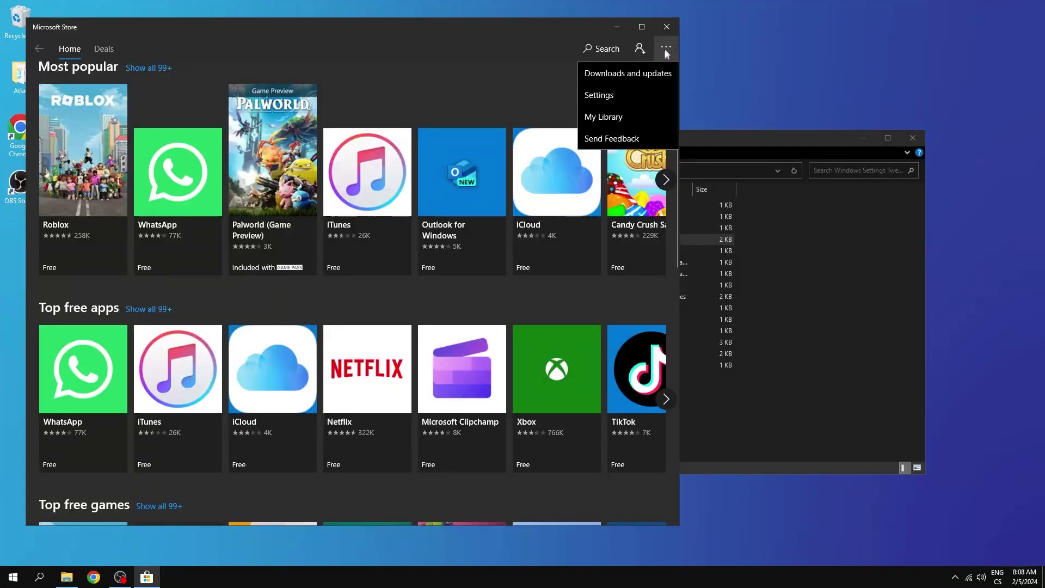
pyautogui.click(599, 96)
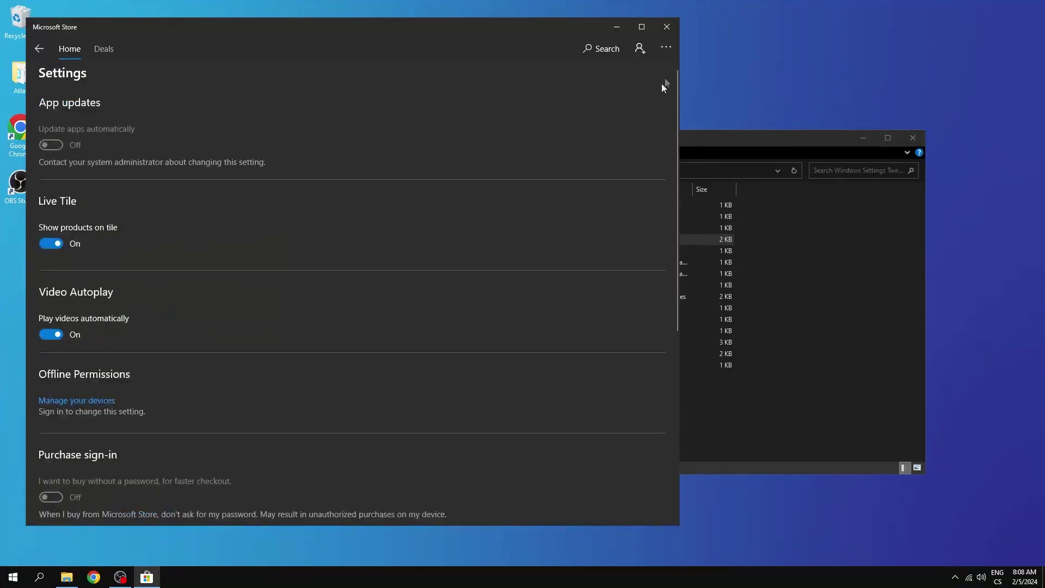
pyautogui.click(666, 27)
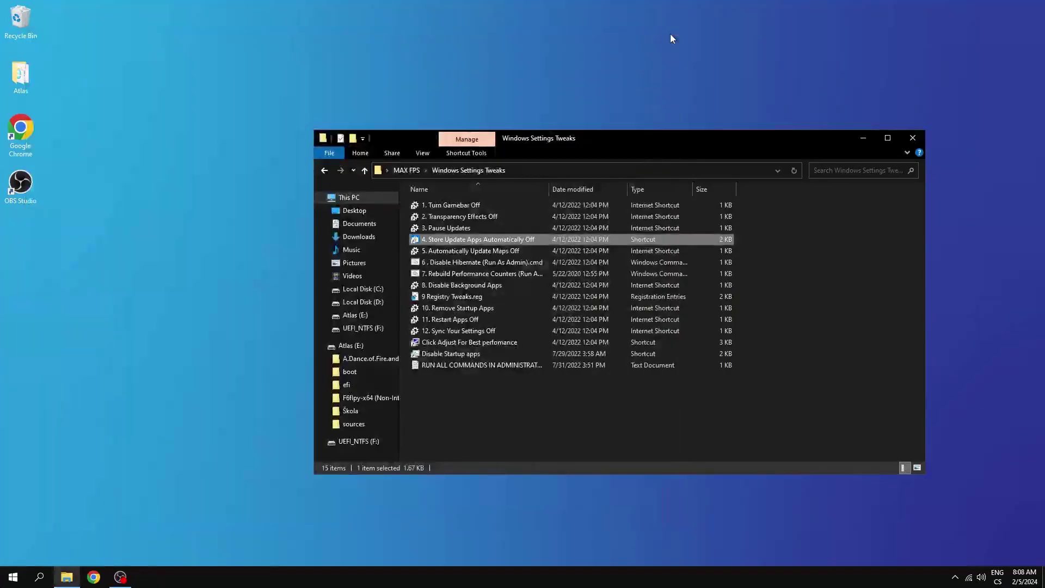
pyautogui.doubleClick(456, 252)
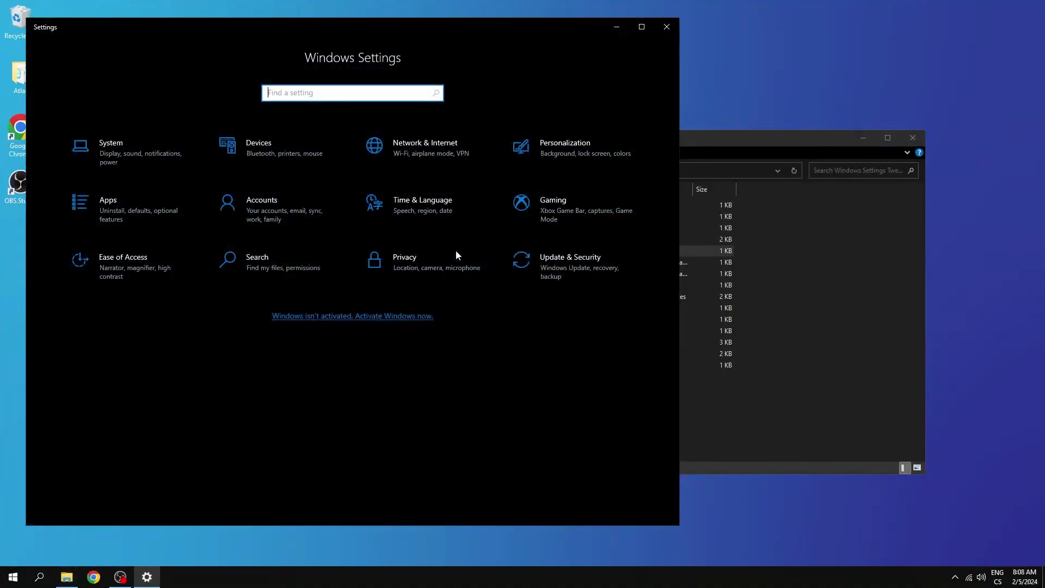
pyautogui.click(671, 28)
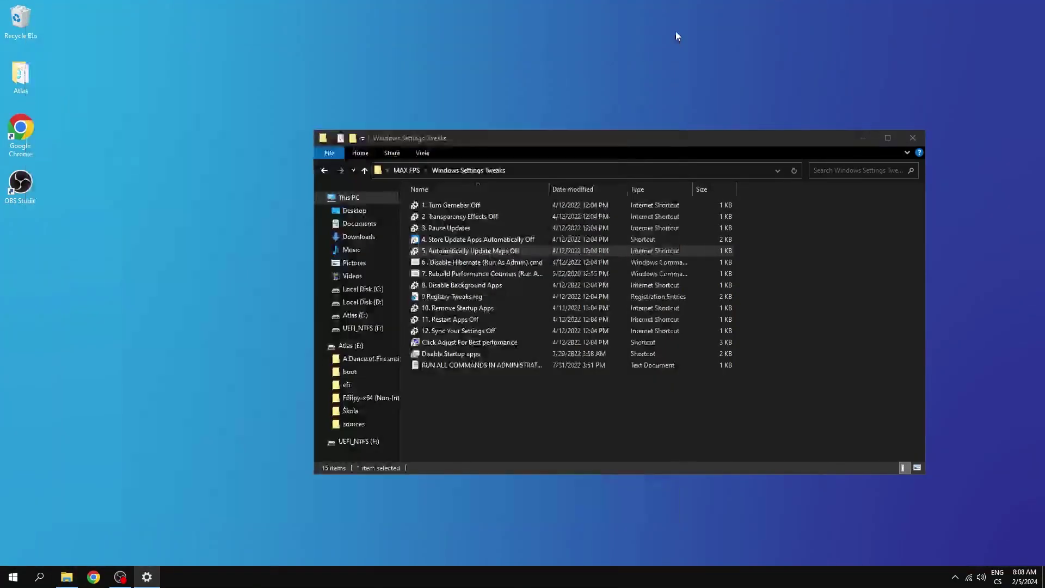
# Run the Disable Hibernate and Rebuild Performance Counters scripts as administrator
pyautogui.rightClick(473, 263)
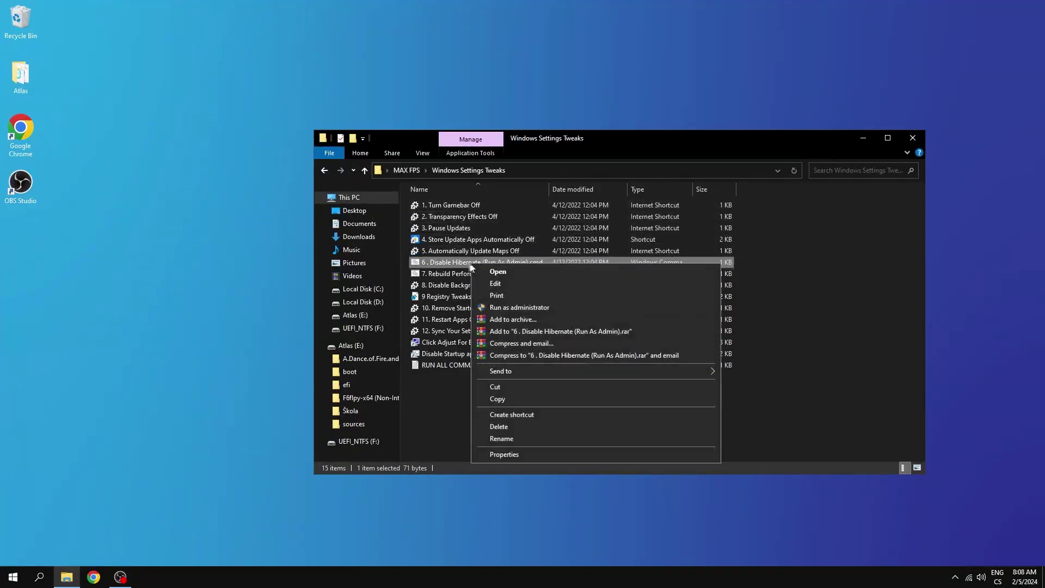
pyautogui.click(518, 309)
pyautogui.press('Return')
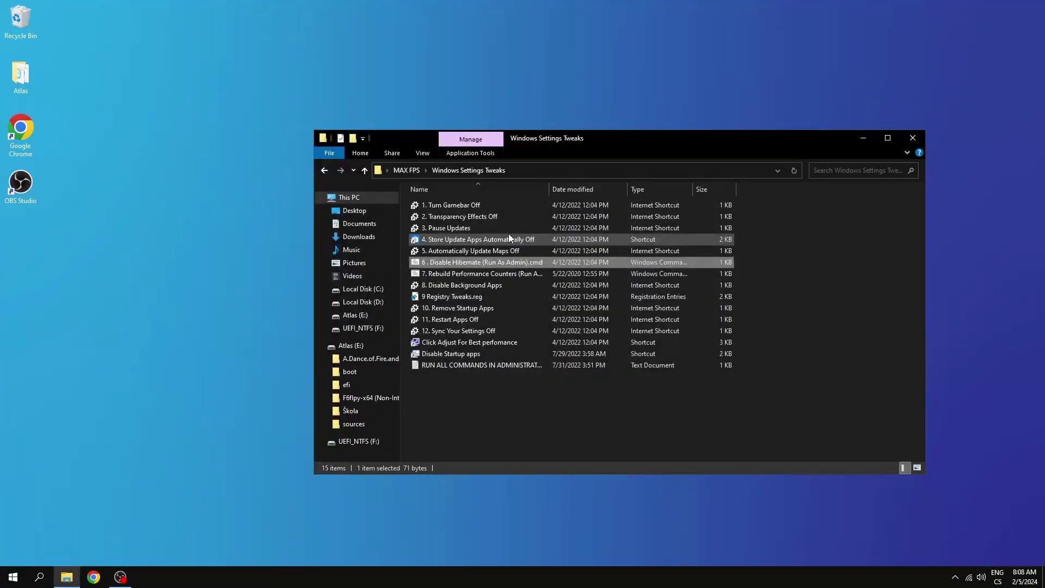
pyautogui.rightClick(481, 274)
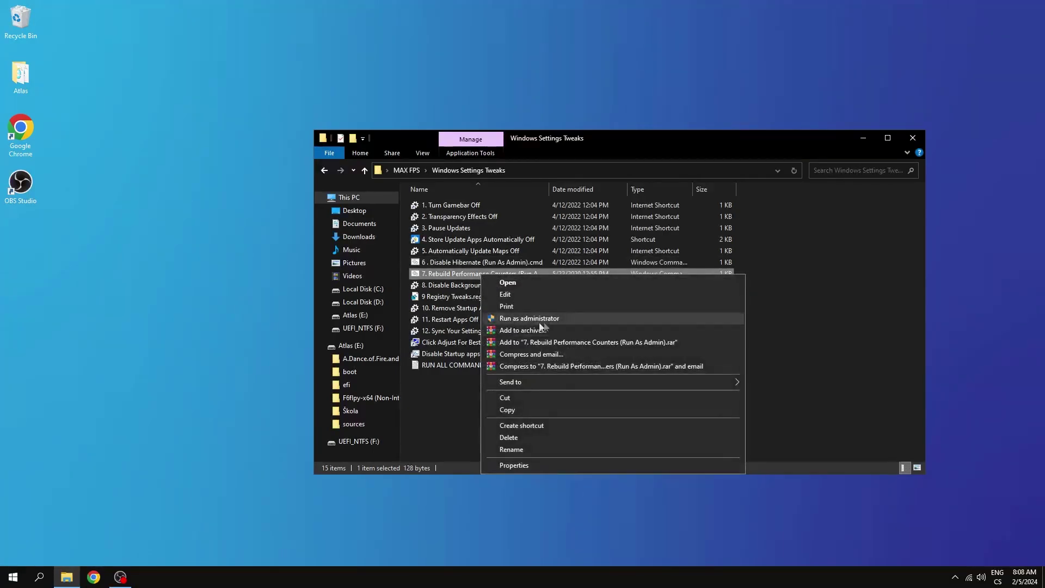
pyautogui.click(536, 321)
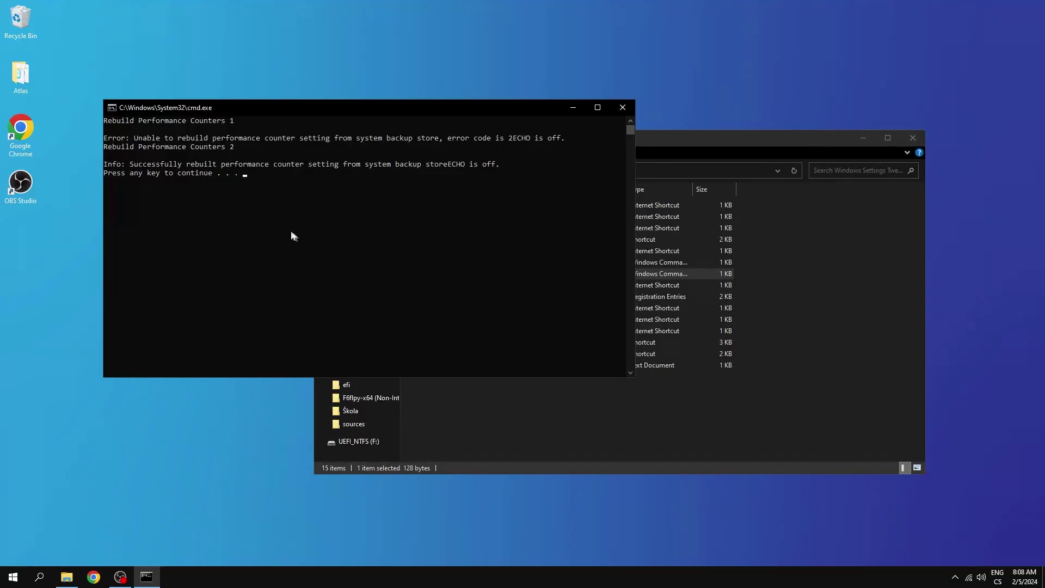
# Dismiss the performance counter script and check the background apps setting through the Disable Background Apps shortcut
pyautogui.press('Return')
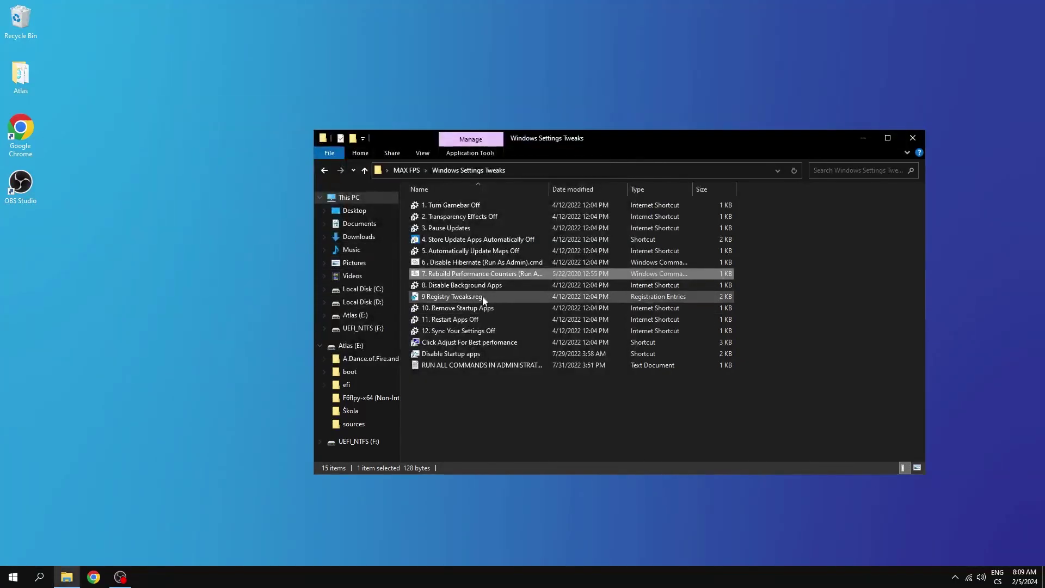
pyautogui.doubleClick(454, 285)
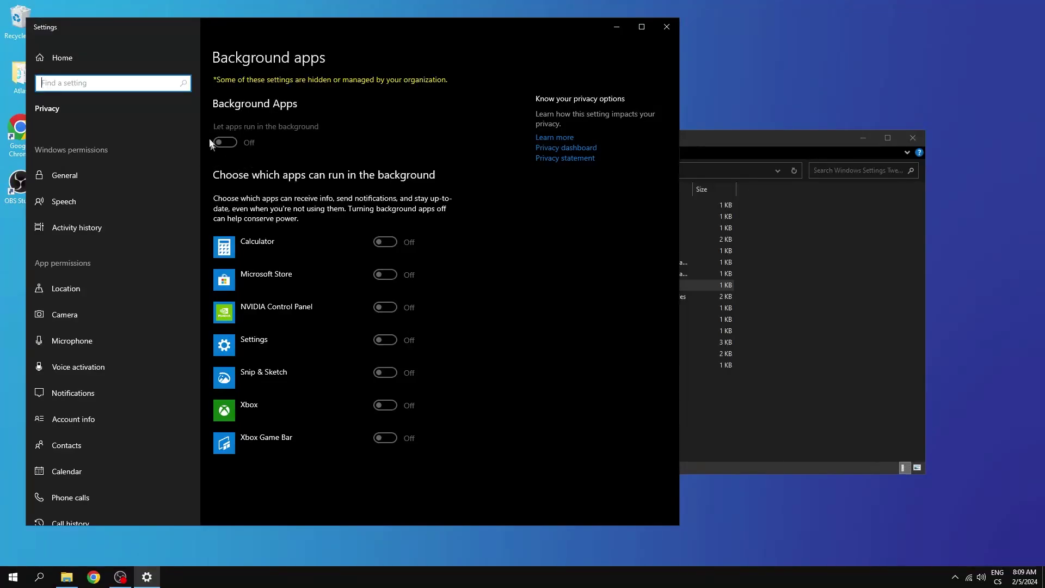
pyautogui.hotkey('alt', 'F4')
# Merge 9 Registry Tweaks.reg into the registry
pyautogui.doubleClick(523, 297)
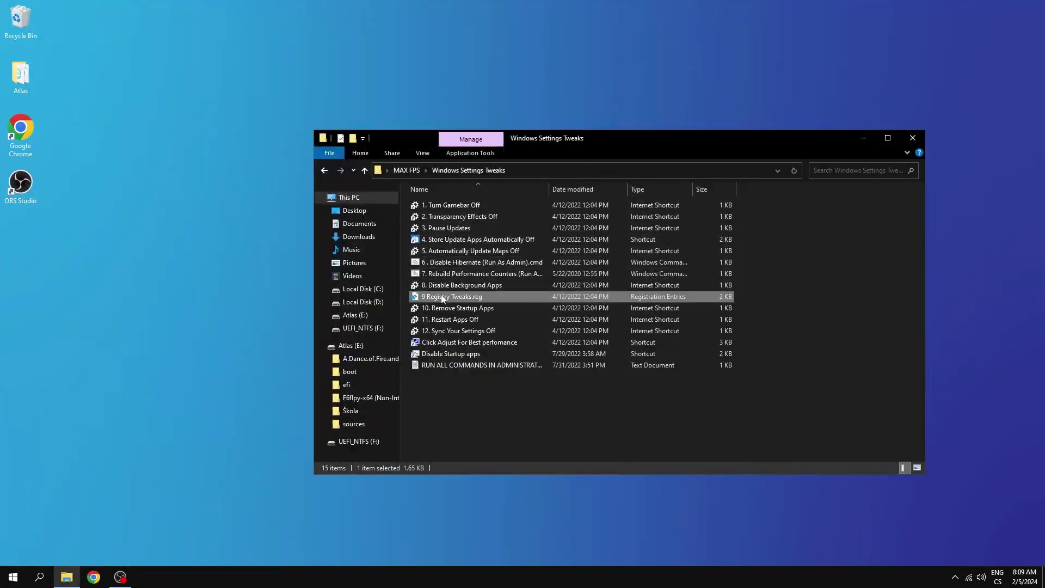
pyautogui.press('Return')
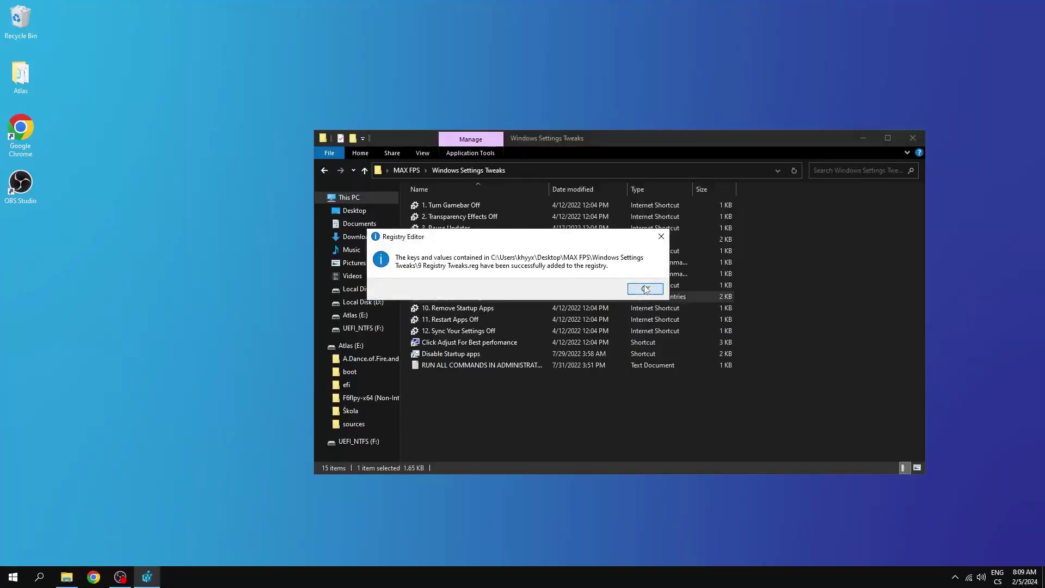
pyautogui.press('Return')
# Check the settings behind the Remove Startup Apps, Restart Apps Off and Sync Your Settings Off shortcuts, closing each Settings window
pyautogui.doubleClick(481, 309)
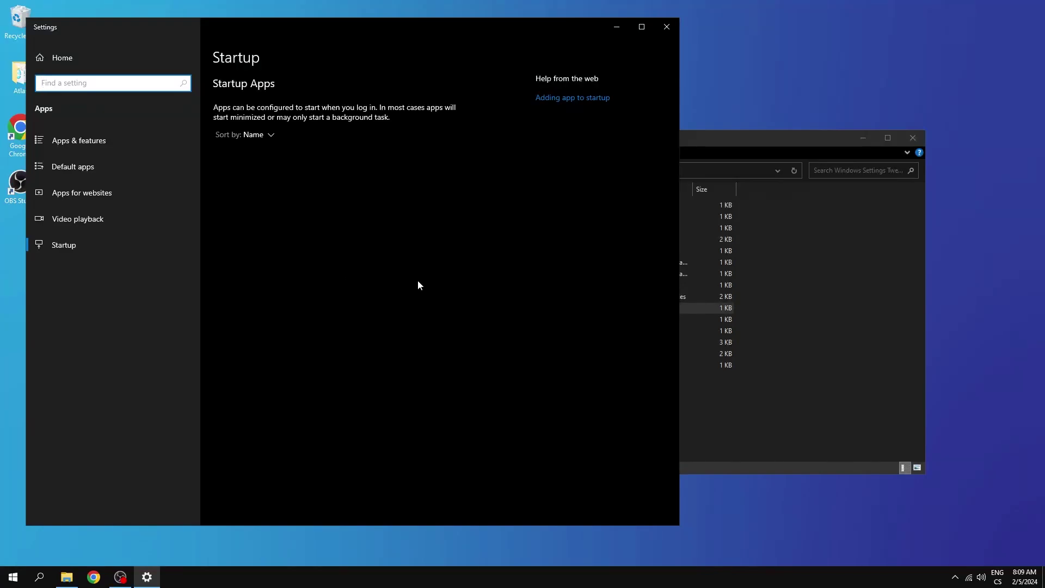
pyautogui.click(667, 30)
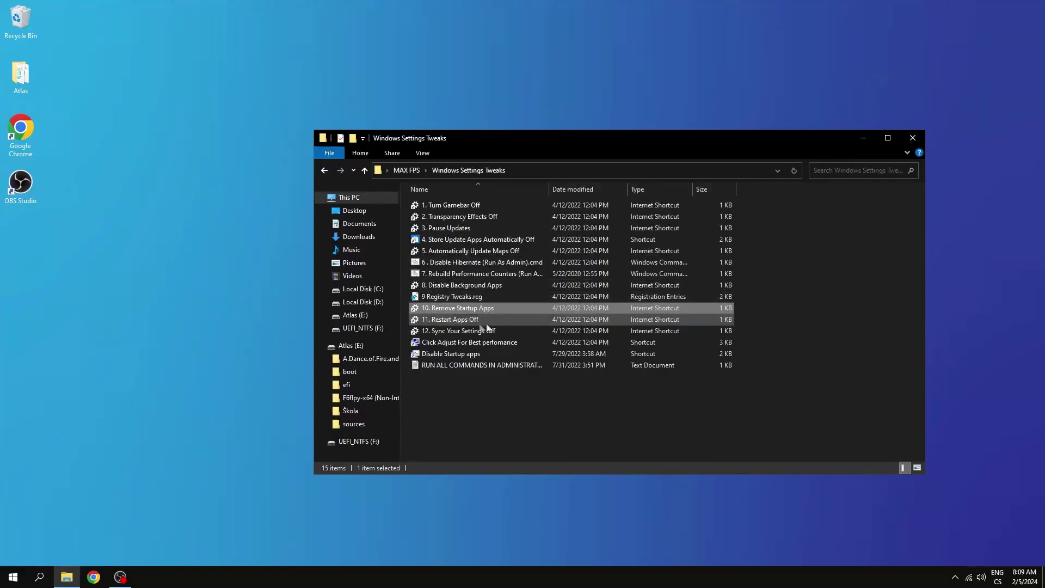
pyautogui.doubleClick(453, 320)
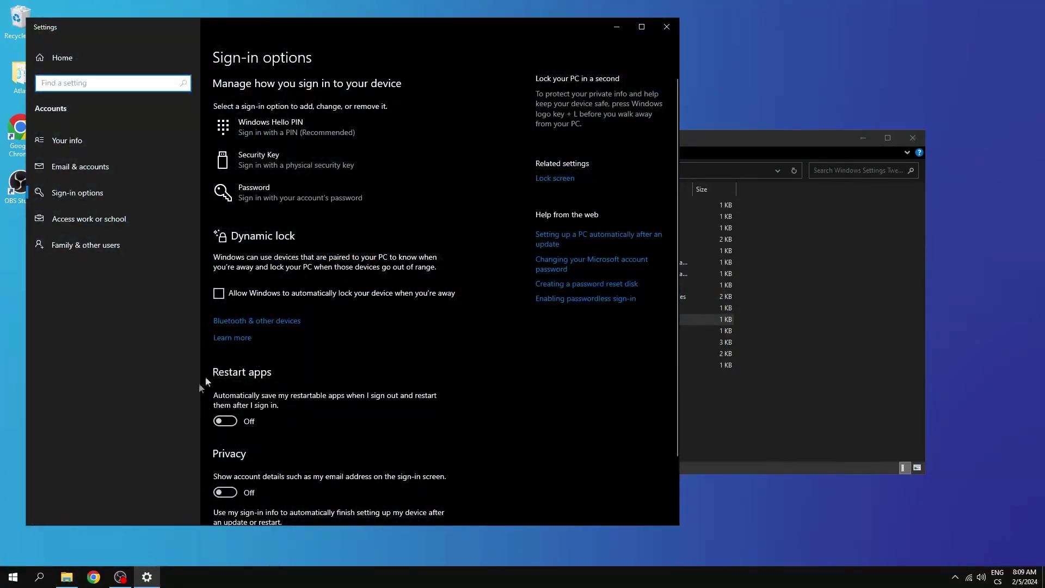
pyautogui.click(666, 27)
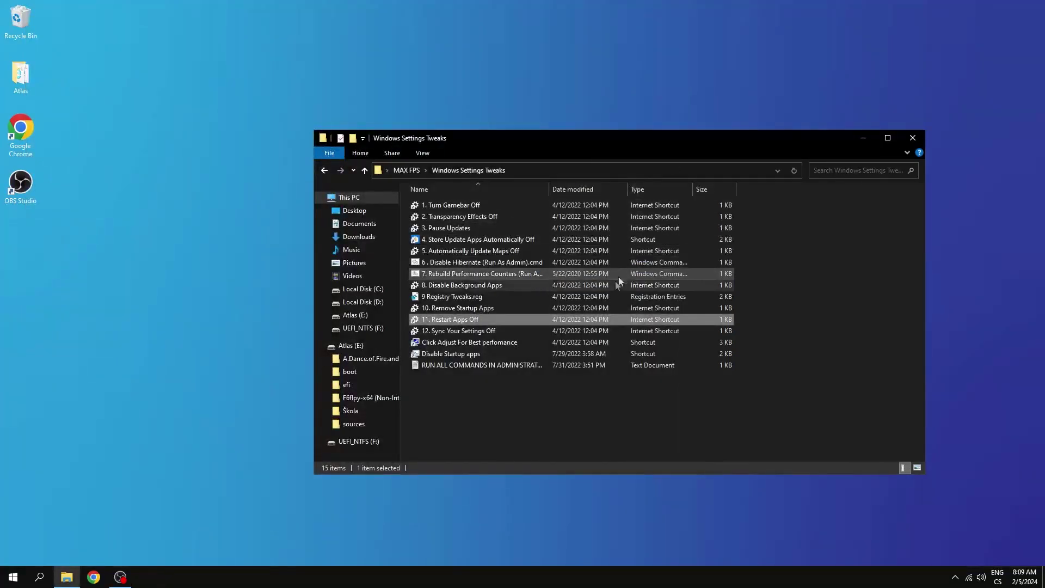
pyautogui.doubleClick(468, 332)
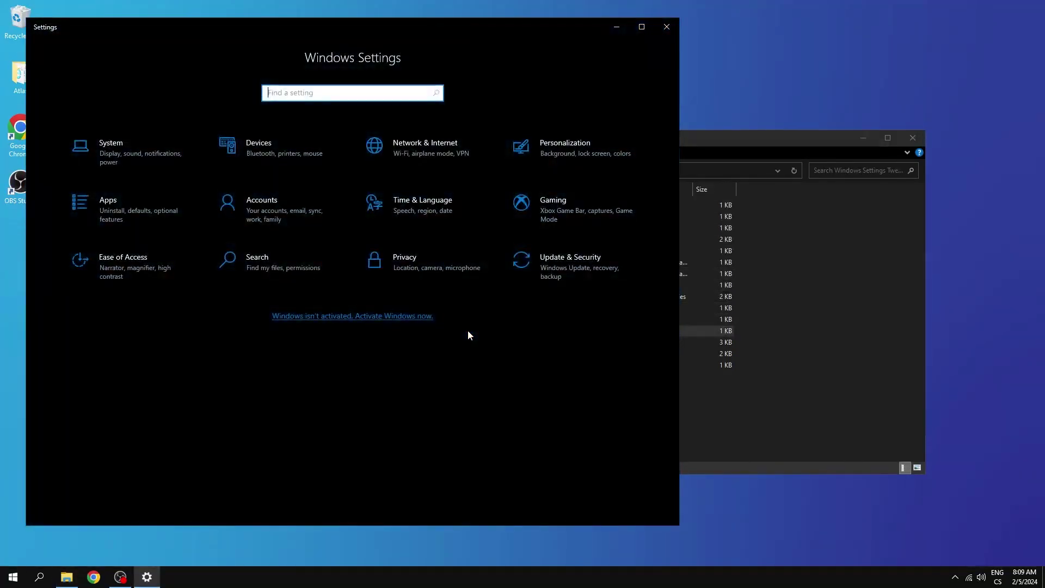
pyautogui.click(666, 27)
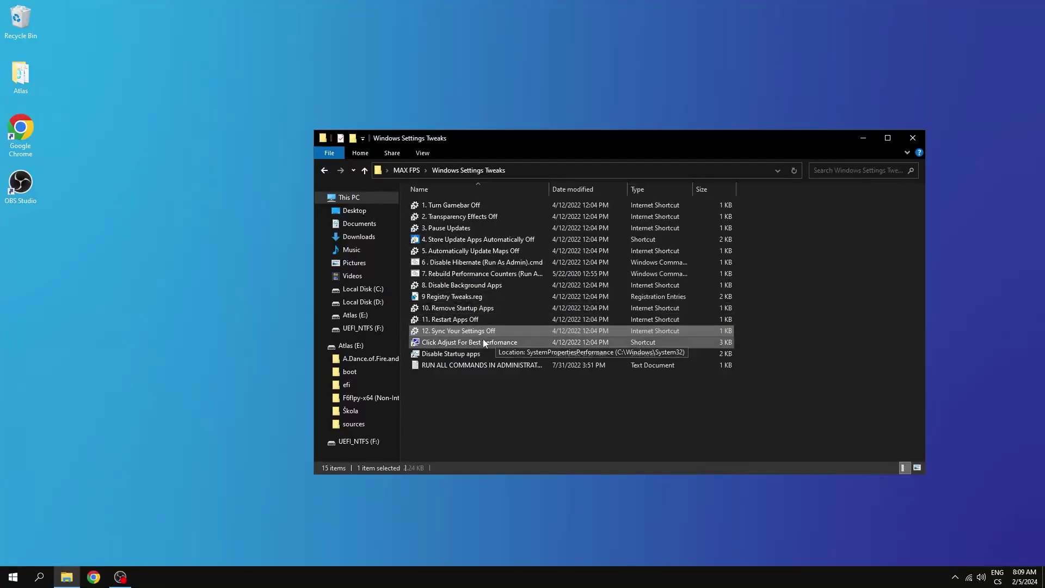
# Review the Custom visual effects in Performance Options through the Click Adjust For Best perfomance shortcut
pyautogui.doubleClick(484, 342)
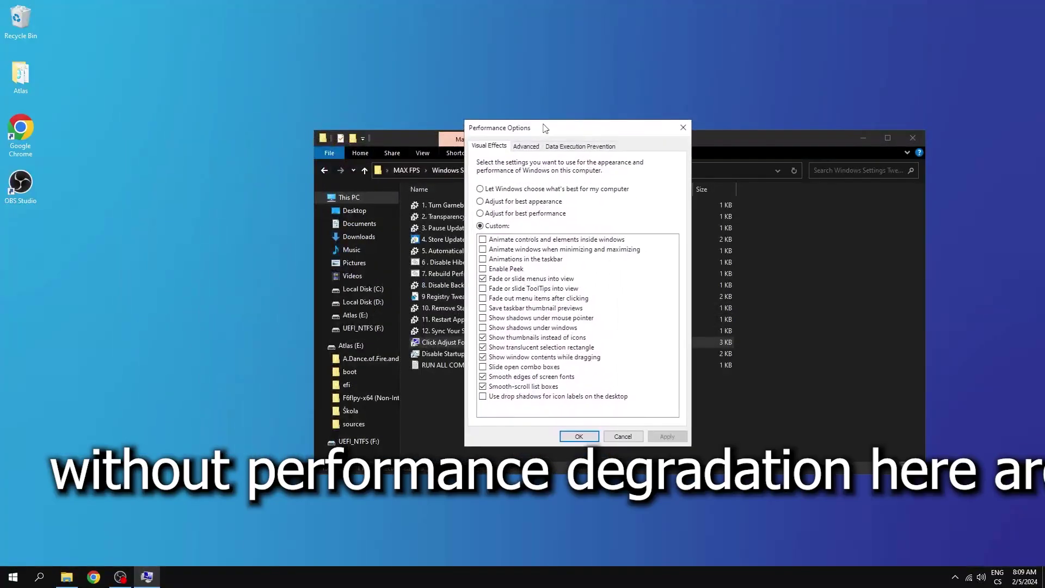
pyautogui.click(516, 214)
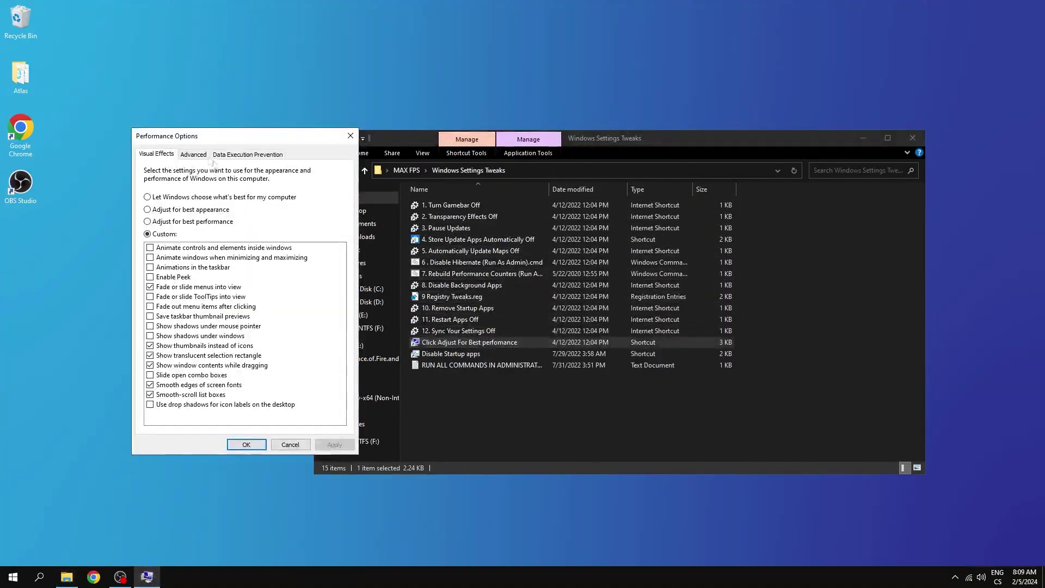
pyautogui.moveTo(202, 138); pyautogui.dragTo(552, 108)
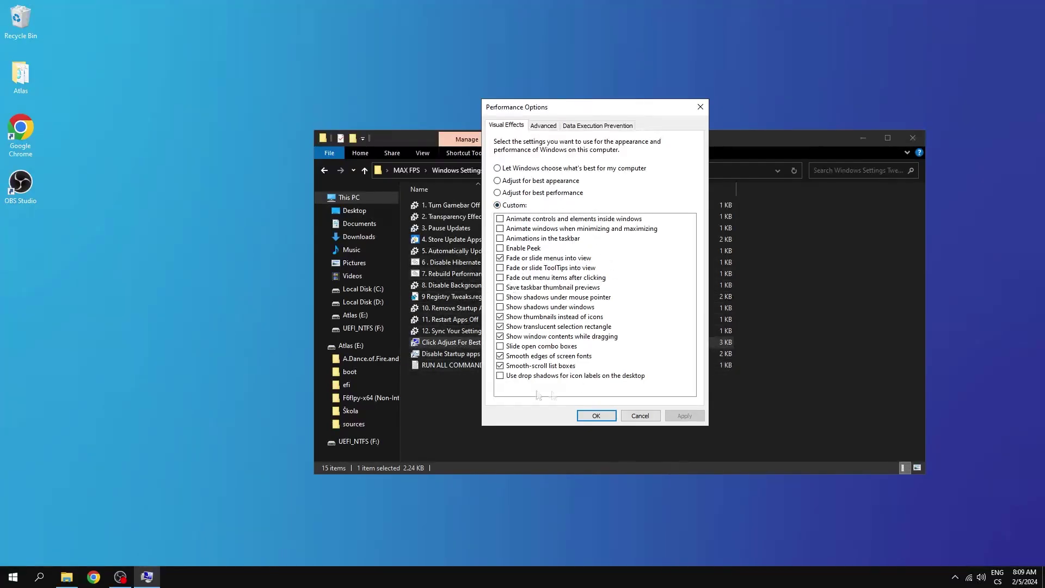
pyautogui.click(596, 415)
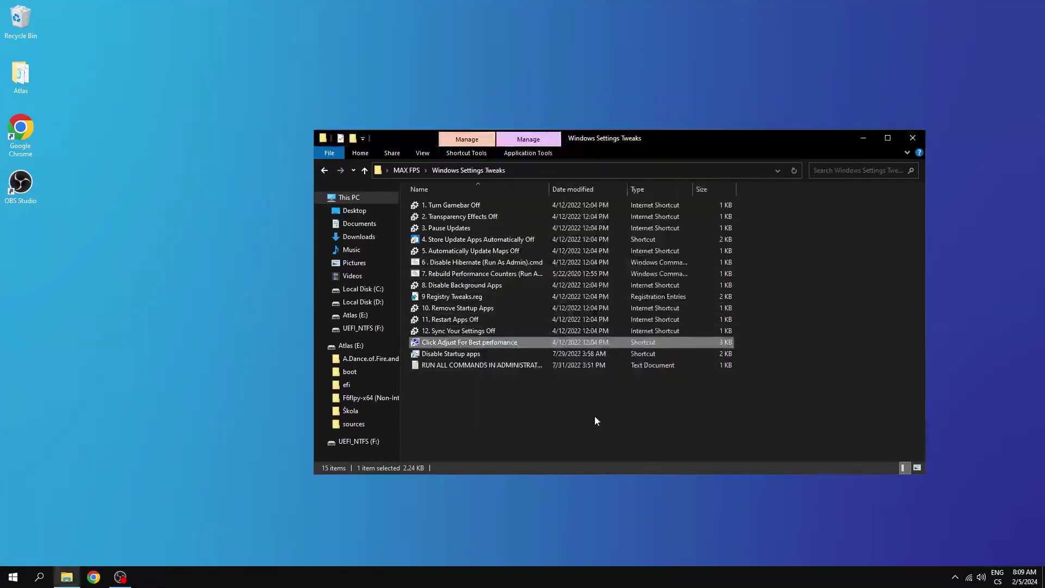
# Go back to the MAX FPS folder and merge Disable Power saving.reg and DisablePageCombining.REG into the registry
pyautogui.click(324, 170)
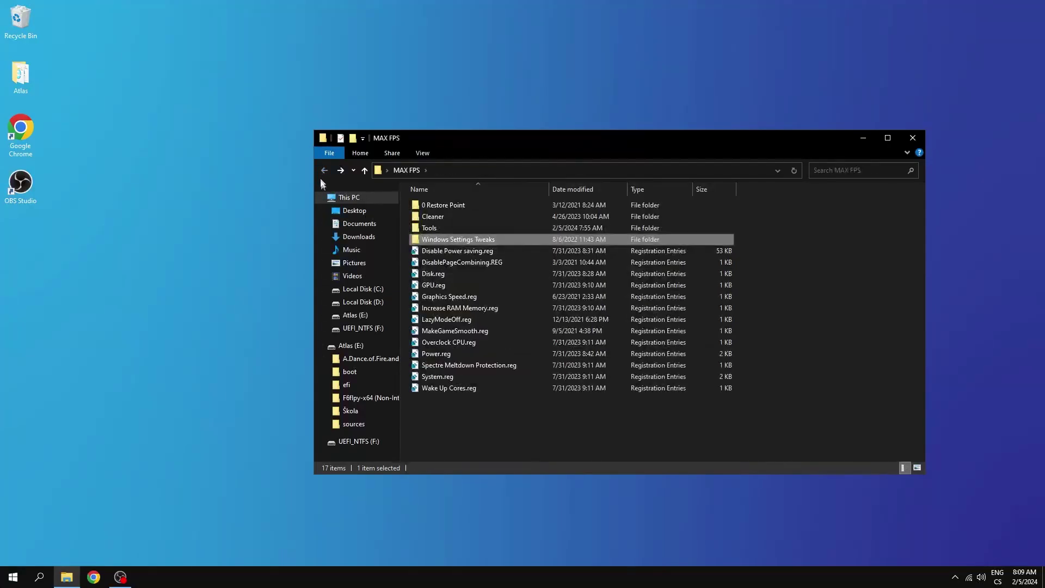
pyautogui.doubleClick(472, 252)
pyautogui.click(602, 303)
pyautogui.click(641, 296)
pyautogui.doubleClick(478, 264)
pyautogui.click(604, 302)
pyautogui.click(643, 291)
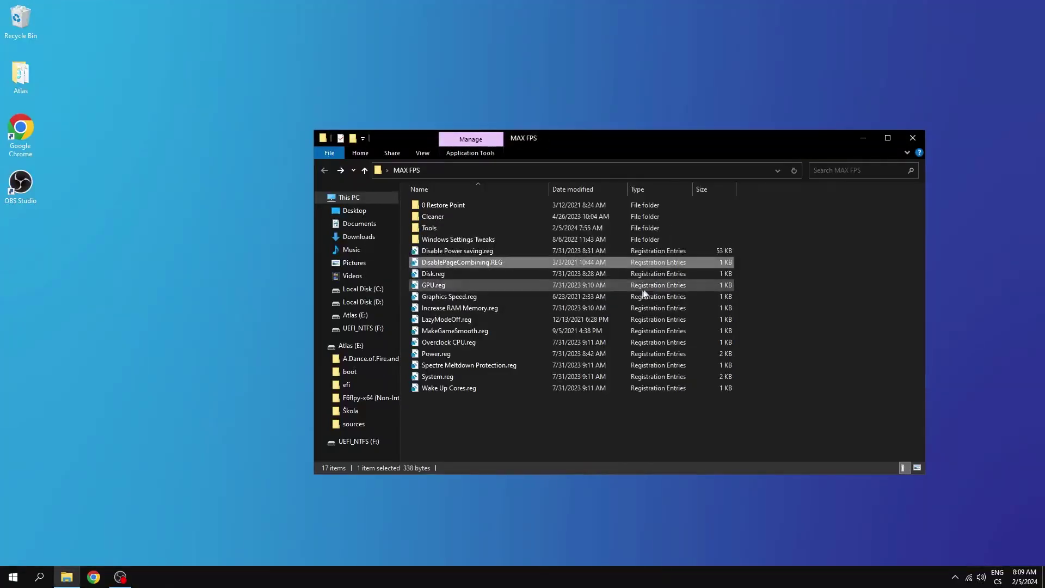
# Merge Disk.reg and GPU.reg into the registry
pyautogui.doubleClick(450, 274)
pyautogui.click(603, 302)
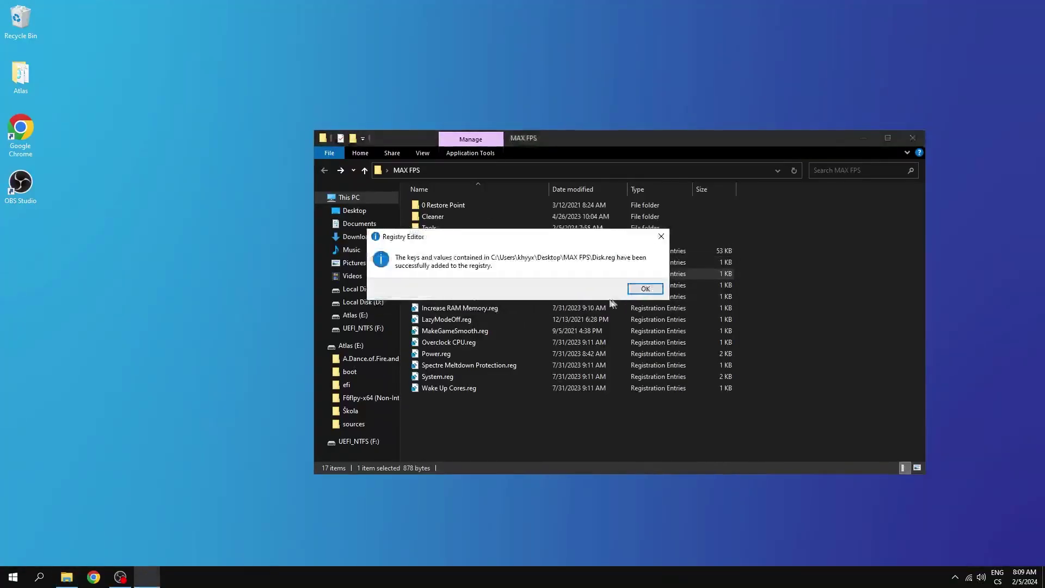
pyautogui.click(645, 289)
pyautogui.doubleClick(450, 285)
pyautogui.click(604, 302)
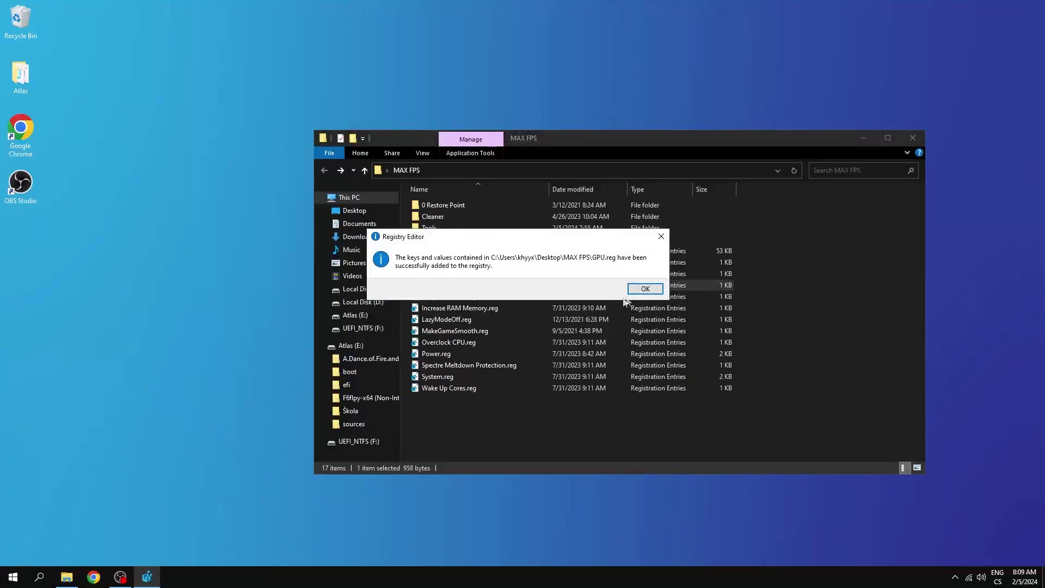
pyautogui.click(642, 289)
# Merge Graphics Speed.reg and Increase RAM Memory.reg into the registry
pyautogui.doubleClick(499, 296)
pyautogui.click(603, 302)
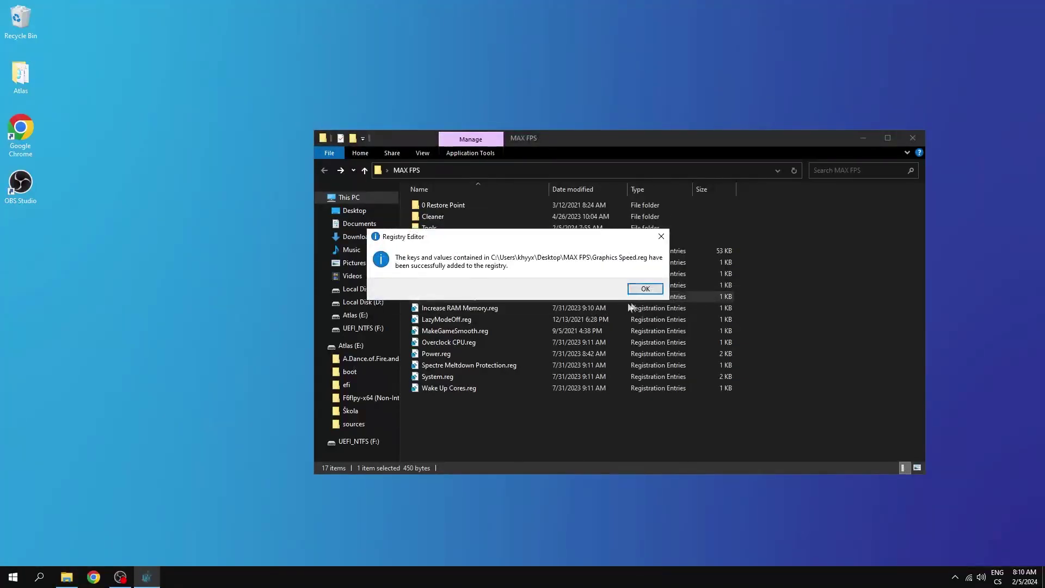
pyautogui.click(645, 289)
pyautogui.doubleClick(501, 308)
pyautogui.click(603, 302)
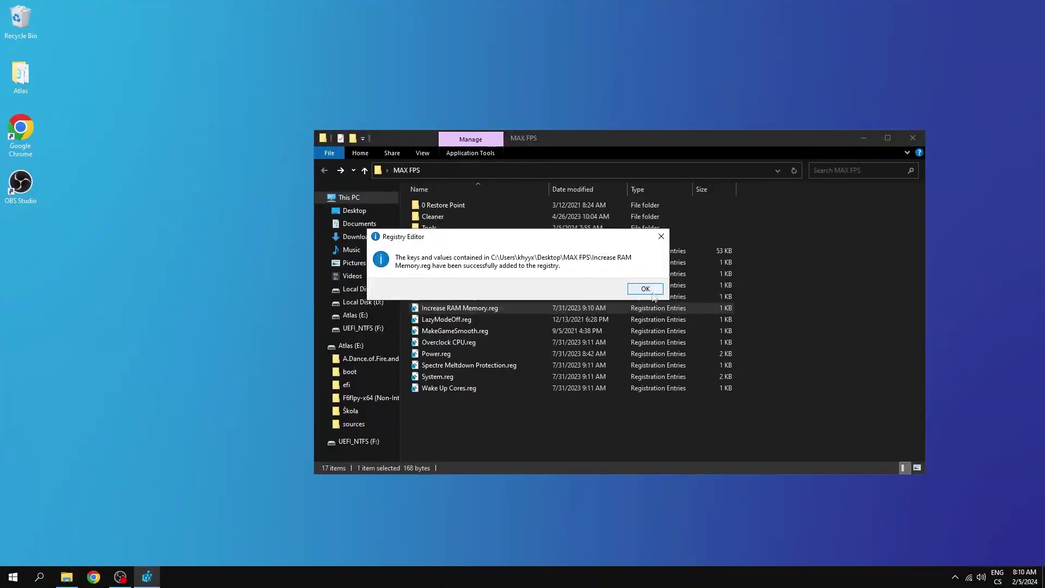
pyautogui.click(646, 290)
# Merge LazyModeOff.reg and MakeGameSmooth.reg into the registry
pyautogui.doubleClick(493, 320)
pyautogui.click(603, 301)
pyautogui.click(644, 288)
pyautogui.doubleClick(508, 330)
pyautogui.click(604, 301)
pyautogui.click(643, 288)
# Merge Overclock CPU.reg and Power.reg into the registry
pyautogui.doubleClick(491, 341)
pyautogui.click(603, 301)
pyautogui.click(643, 288)
pyautogui.doubleClick(483, 352)
pyautogui.click(604, 301)
pyautogui.click(643, 287)
# Merge Spectre Meltdown Protection.reg and System.reg into the registry
pyautogui.doubleClick(496, 365)
pyautogui.click(598, 309)
pyautogui.click(642, 288)
pyautogui.doubleClick(488, 375)
pyautogui.click(605, 303)
pyautogui.click(642, 288)
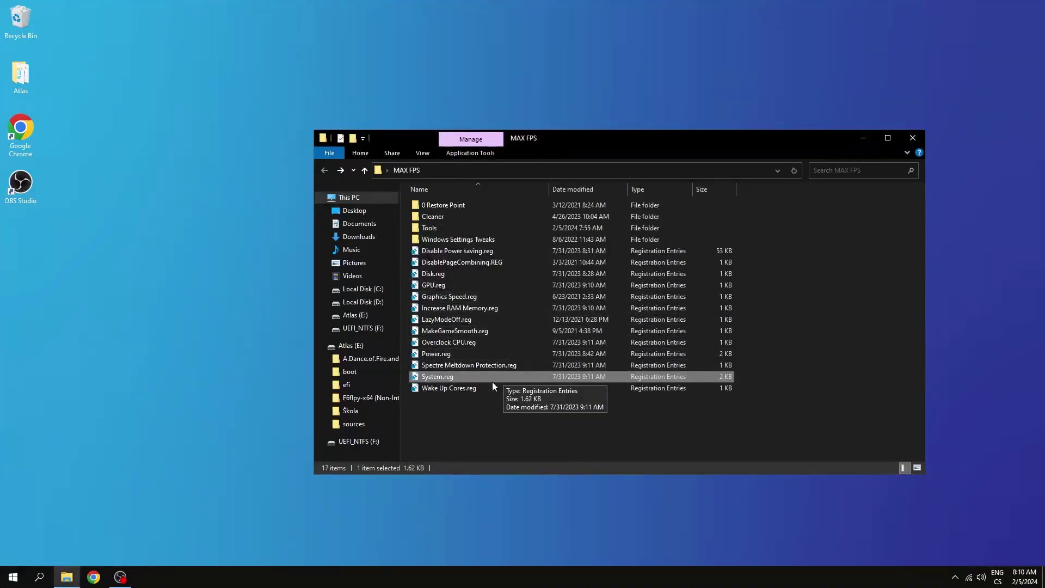
# Merge Wake Up Cores.reg into the registry and close the MAX FPS folder
pyautogui.doubleClick(491, 387)
pyautogui.click(604, 301)
pyautogui.click(642, 288)
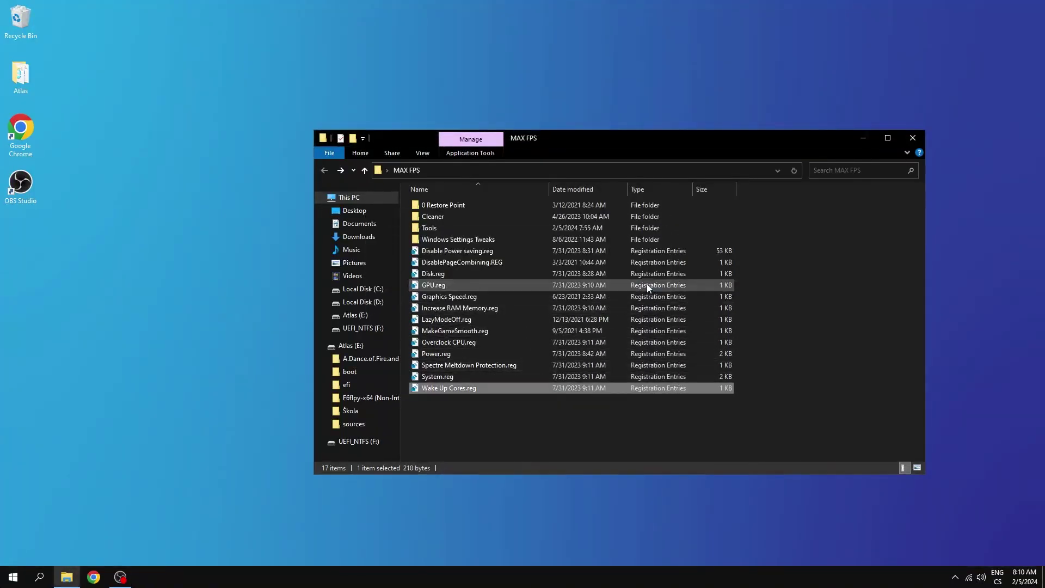
pyautogui.click(921, 142)
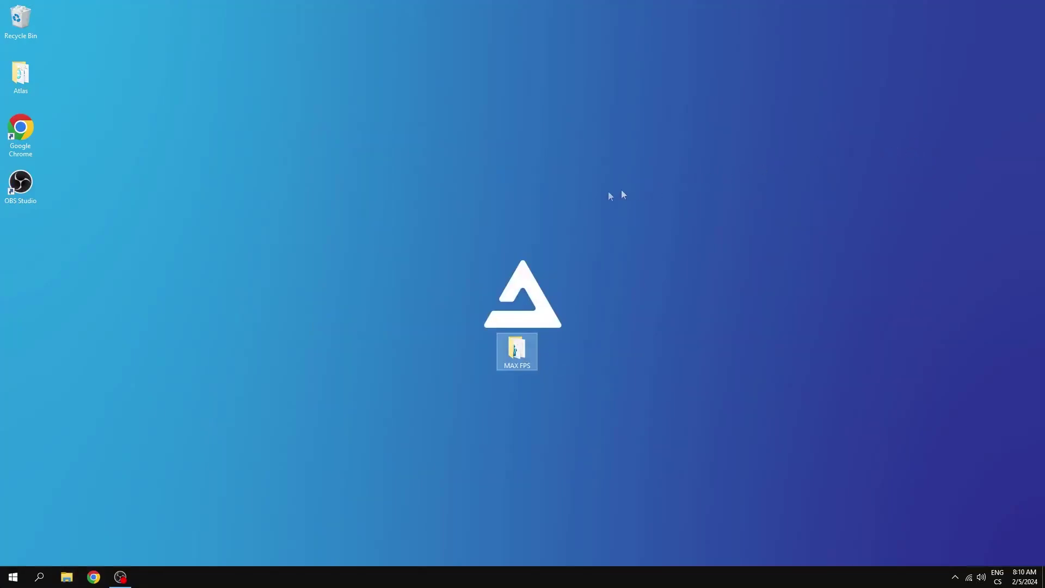
# Switch to NVIDIA Control Panel and show its Manage 3D settings page
pyautogui.rightClick(514, 202)
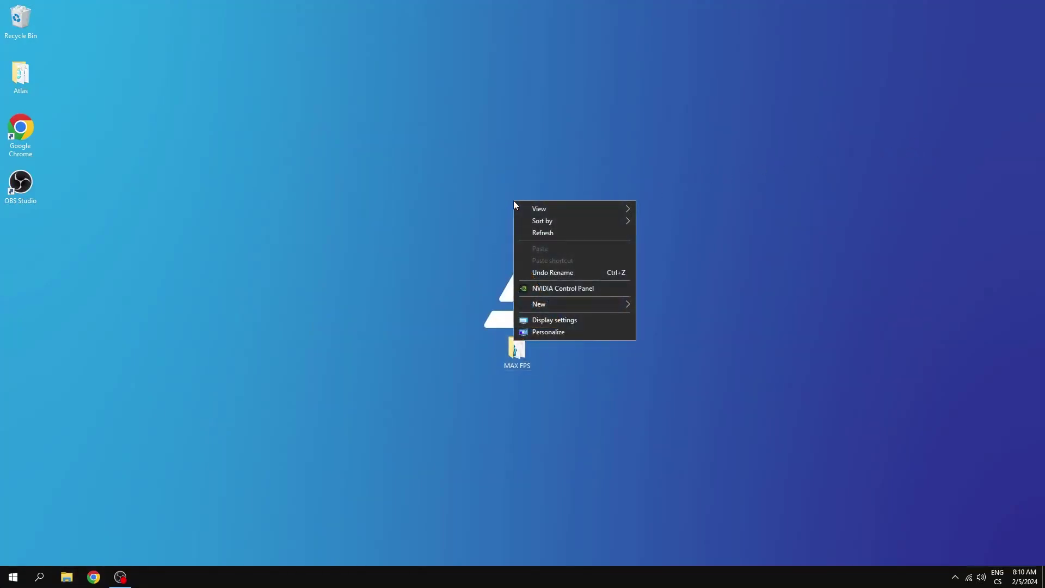
pyautogui.click(594, 289)
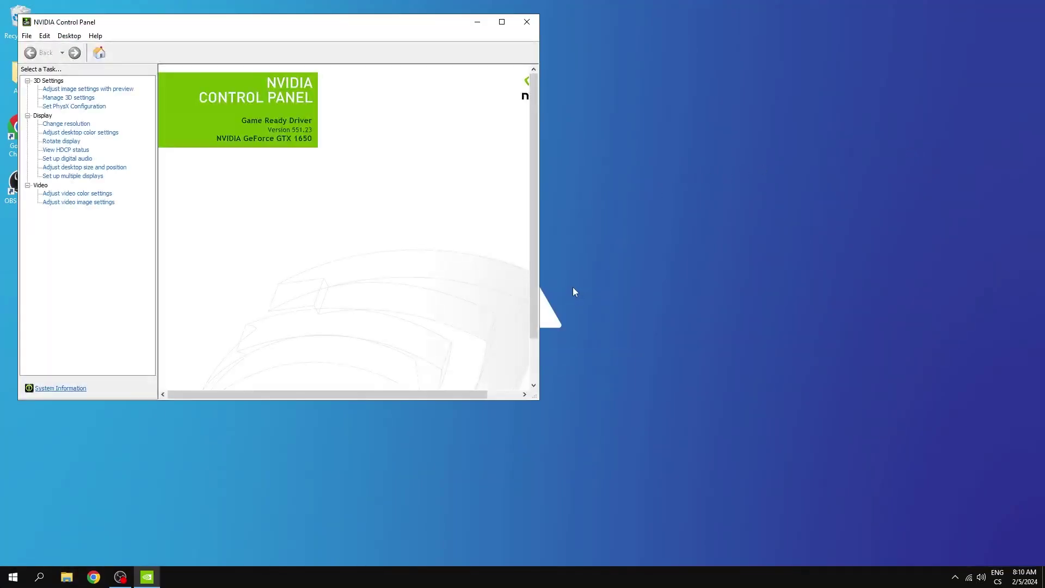
pyautogui.moveTo(222, 29); pyautogui.dragTo(547, 114)
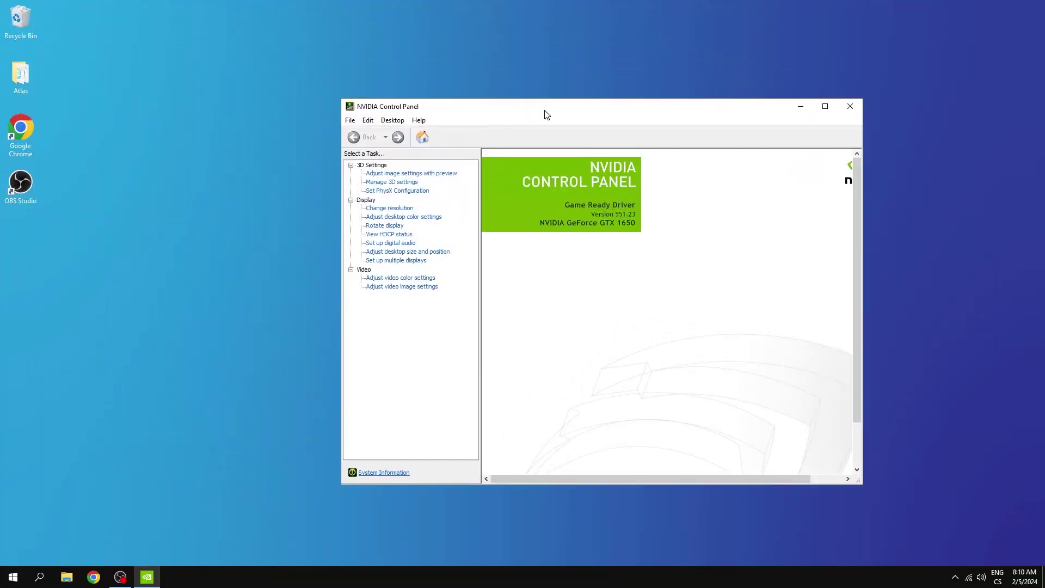
pyautogui.click(383, 183)
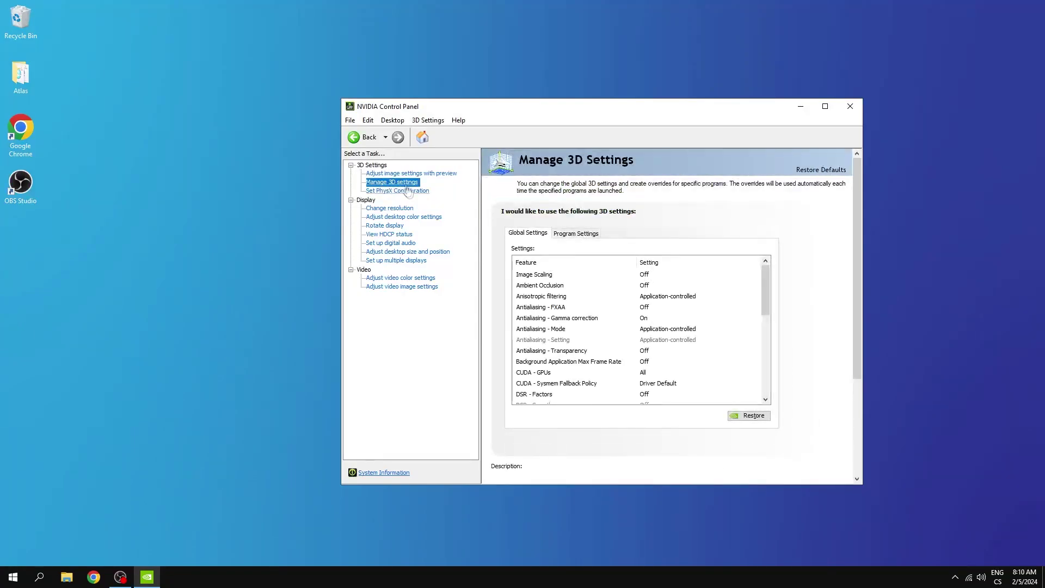
# Set Image Scaling and Ambient Occlusion to Off in the global 3D settings
pyautogui.click(661, 278)
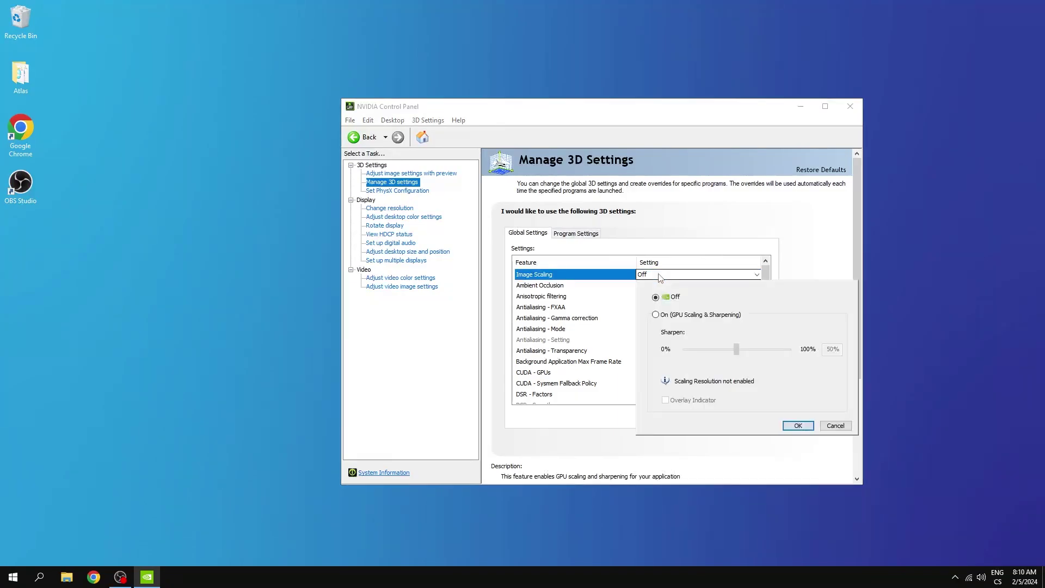
pyautogui.click(799, 426)
pyautogui.click(665, 287)
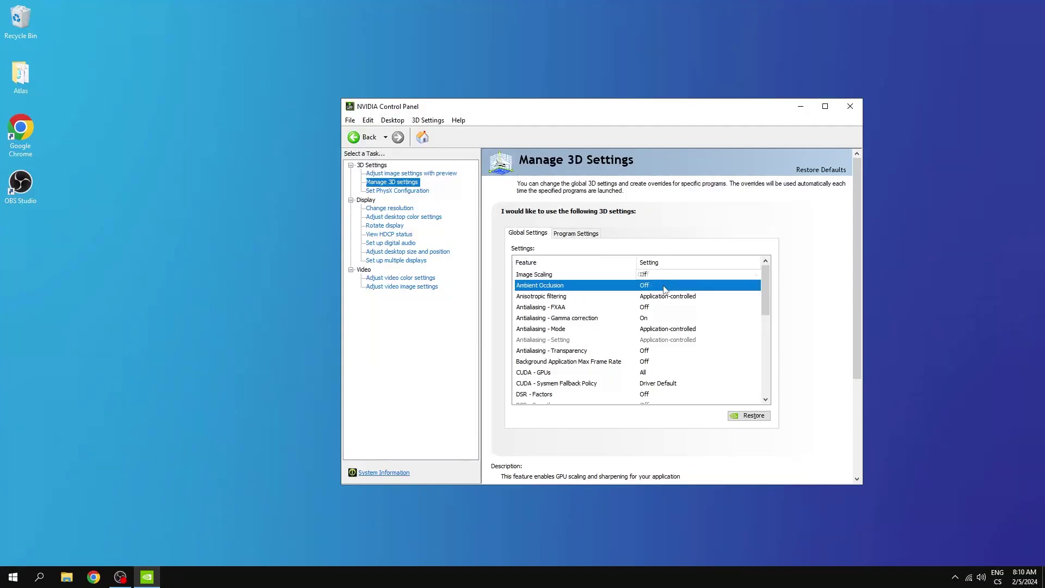
pyautogui.click(663, 286)
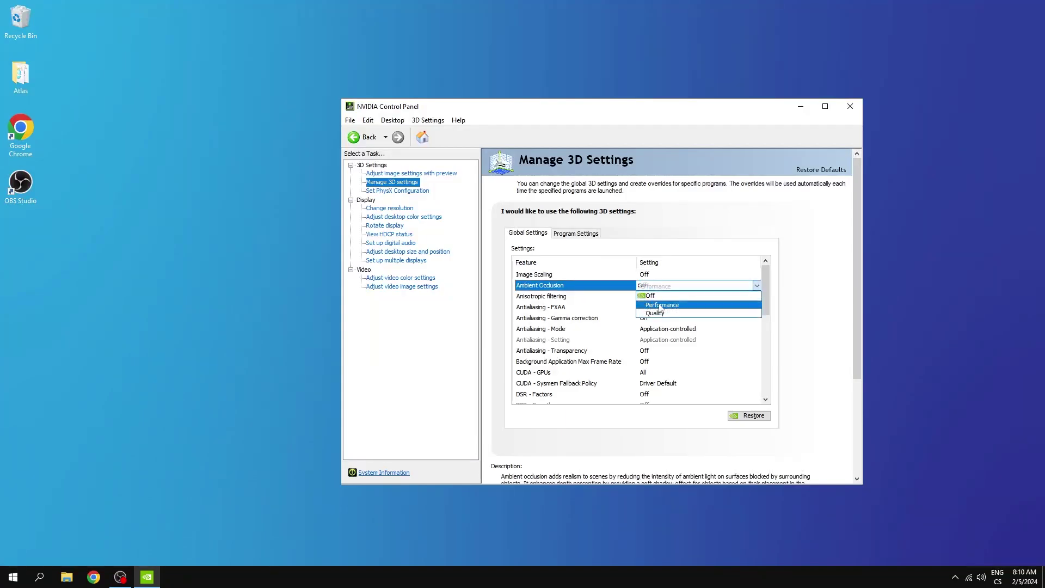
pyautogui.click(661, 306)
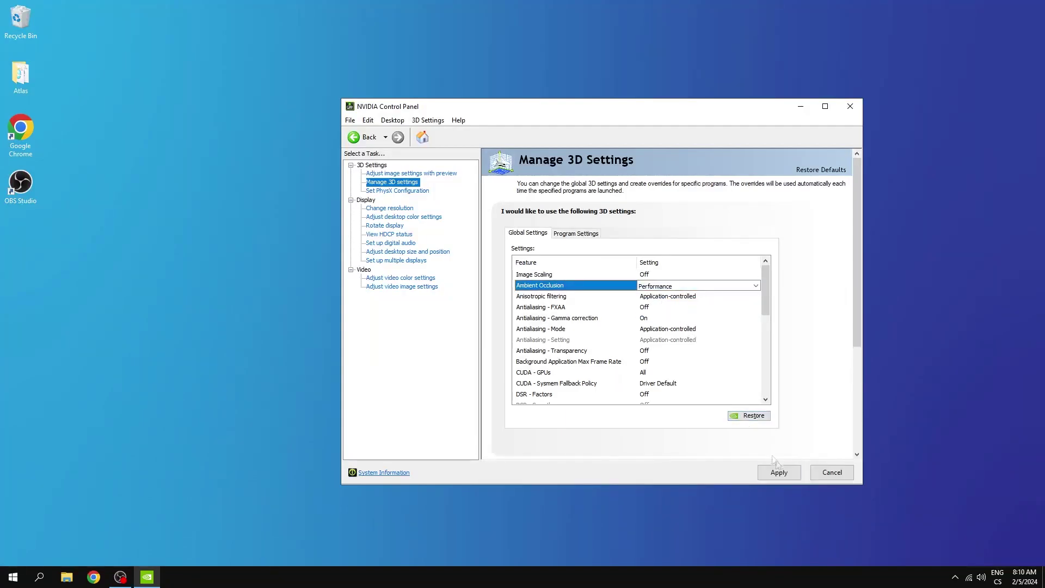
pyautogui.click(672, 288)
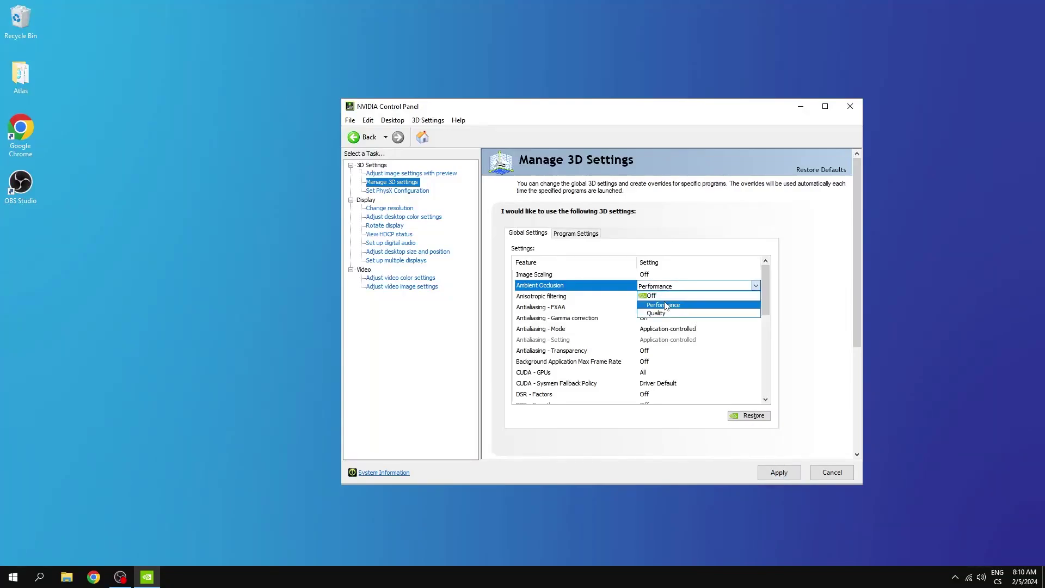
pyautogui.click(651, 296)
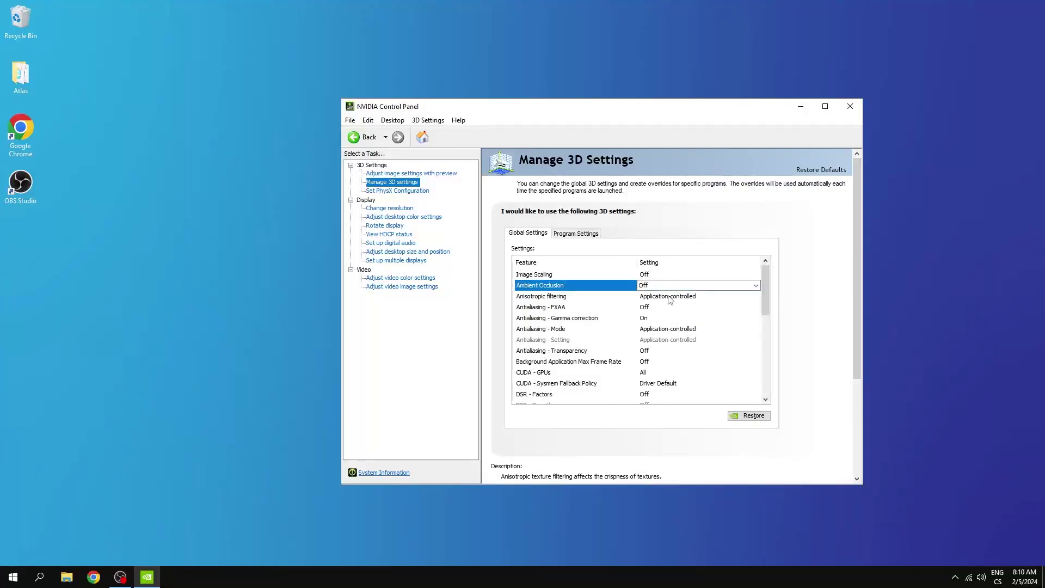
# Set Anisotropic filtering and Antialiasing - FXAA to Off in the global 3D settings
pyautogui.click(670, 298)
pyautogui.click(661, 316)
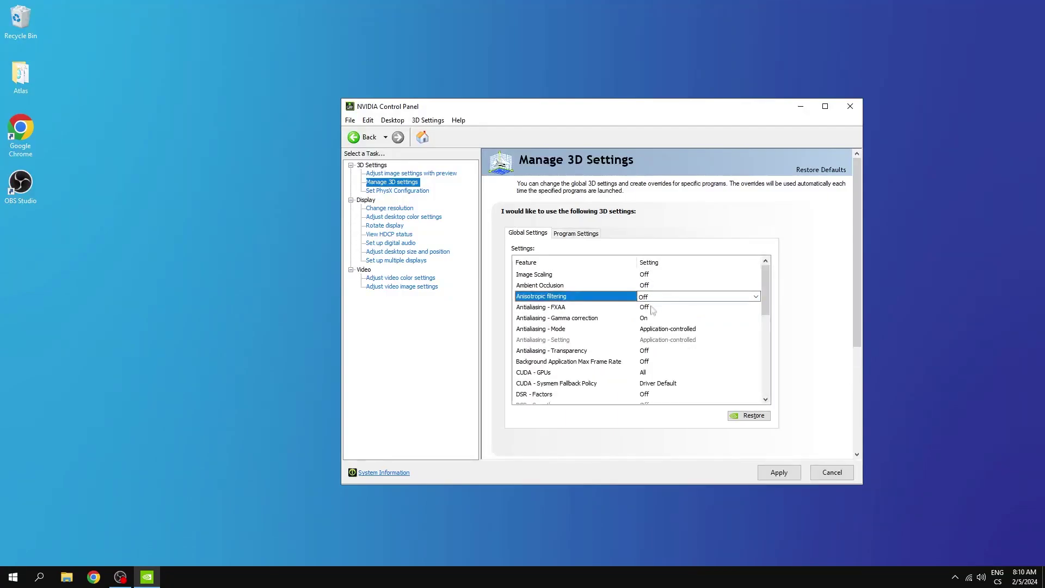
pyautogui.click(654, 307)
pyautogui.click(649, 318)
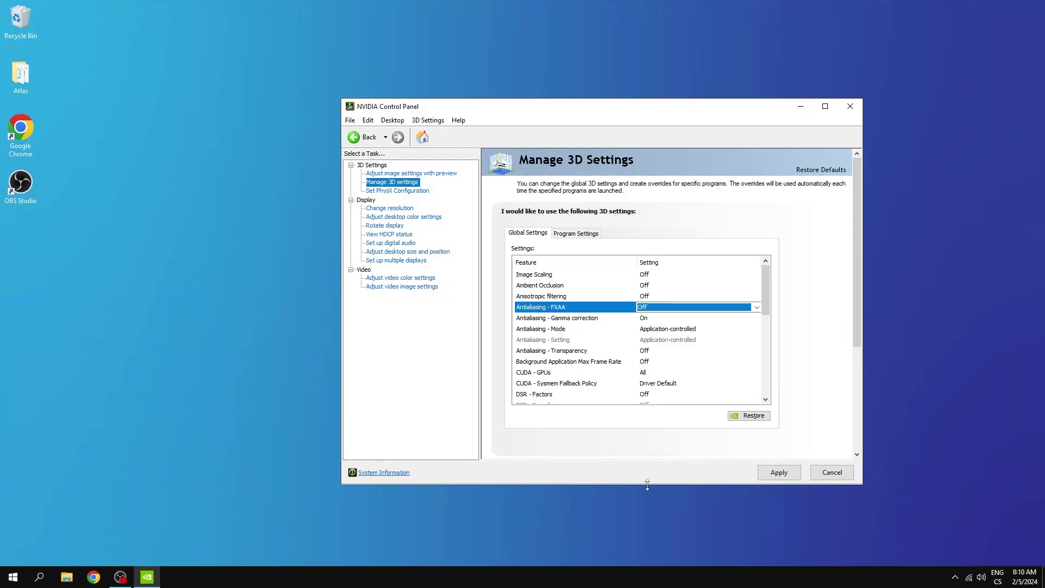
# Set Antialiasing - Gamma correction and Antialiasing - Mode to Off in the global 3D settings
pyautogui.click(653, 320)
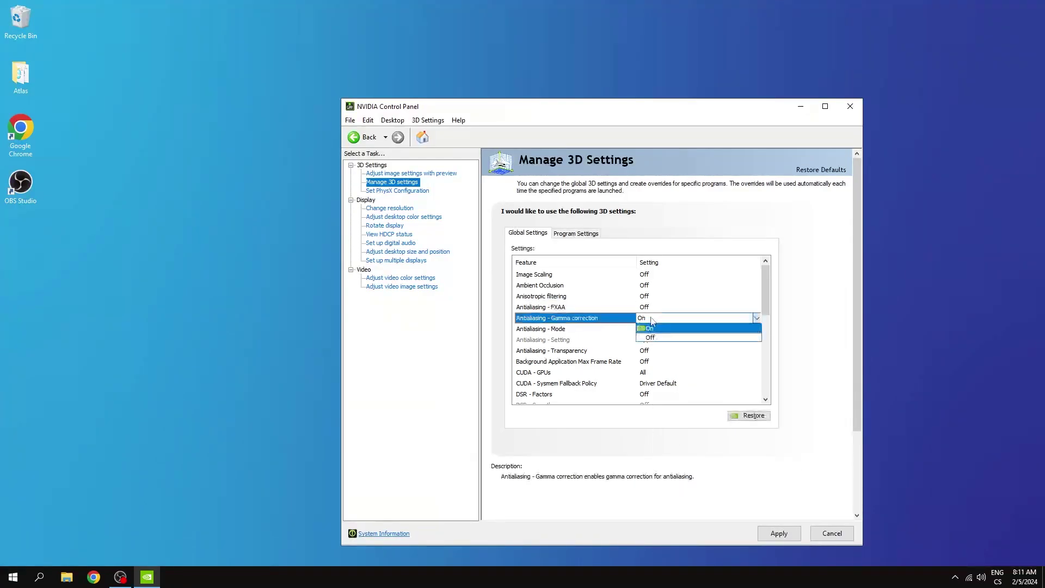
pyautogui.click(654, 341)
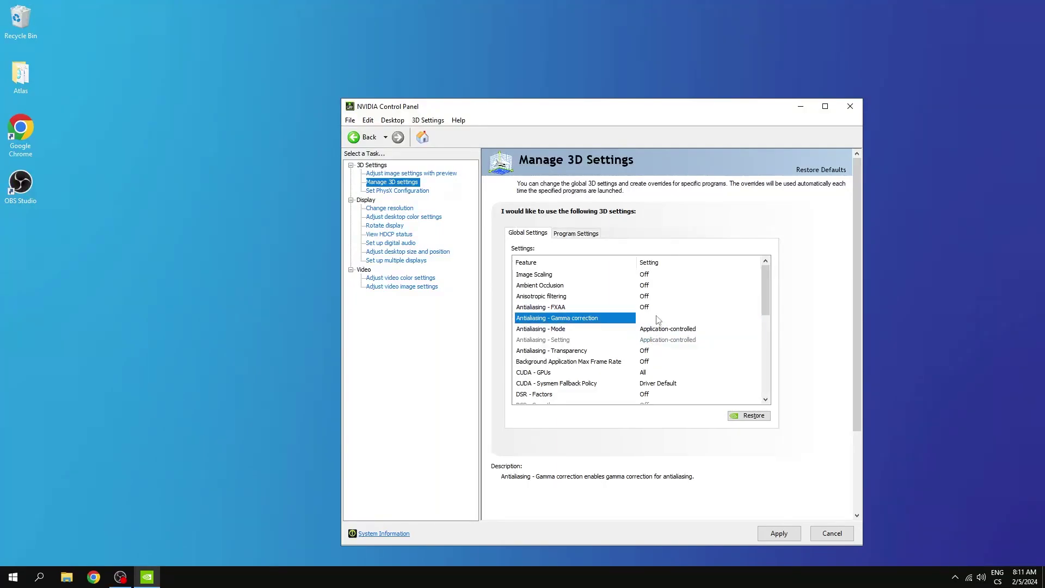
pyautogui.click(676, 335)
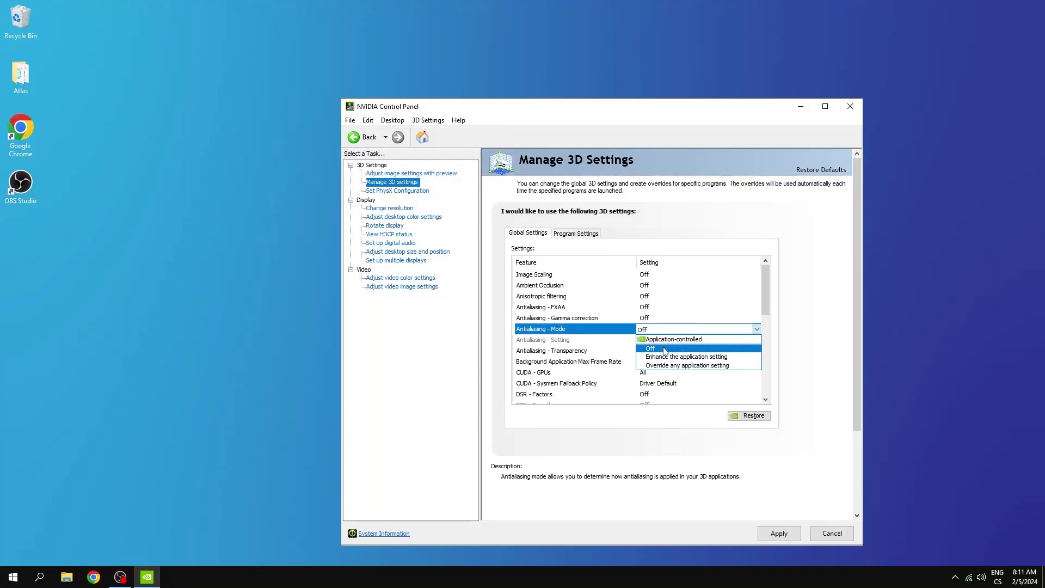
pyautogui.click(668, 334)
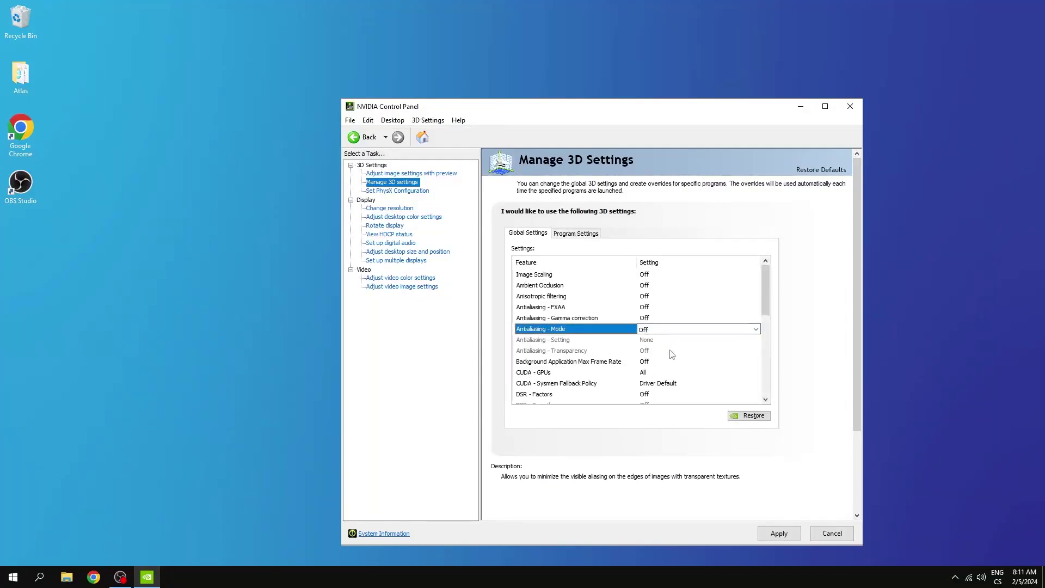
# Confirm Background Application Max Frame Rate as Off and CUDA - GPUs with the NVIDIA GeForce GTX 1650 enabled
pyautogui.scroll(-2, 673, 354)
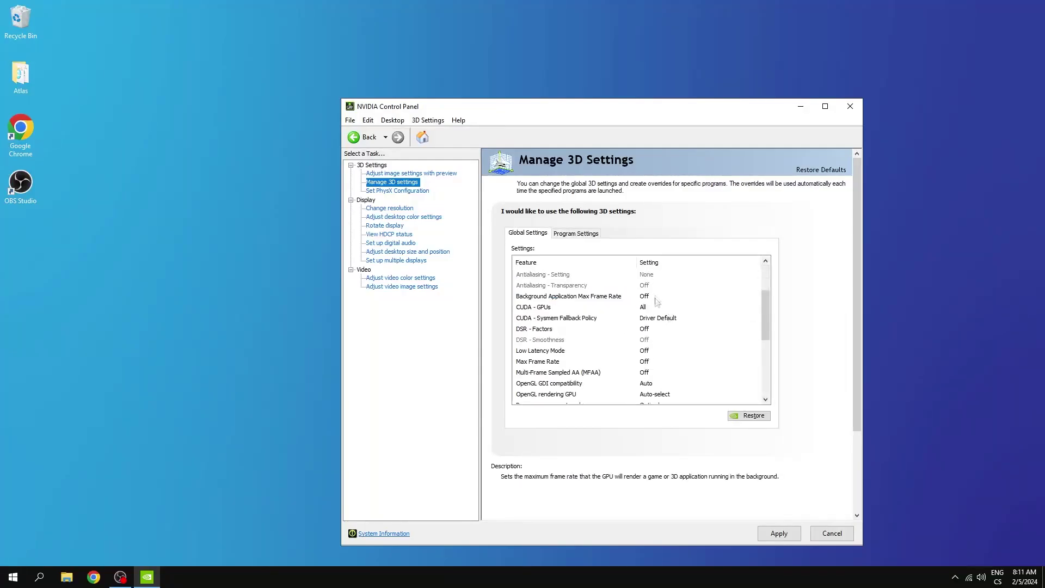
pyautogui.click(657, 299)
pyautogui.click(657, 298)
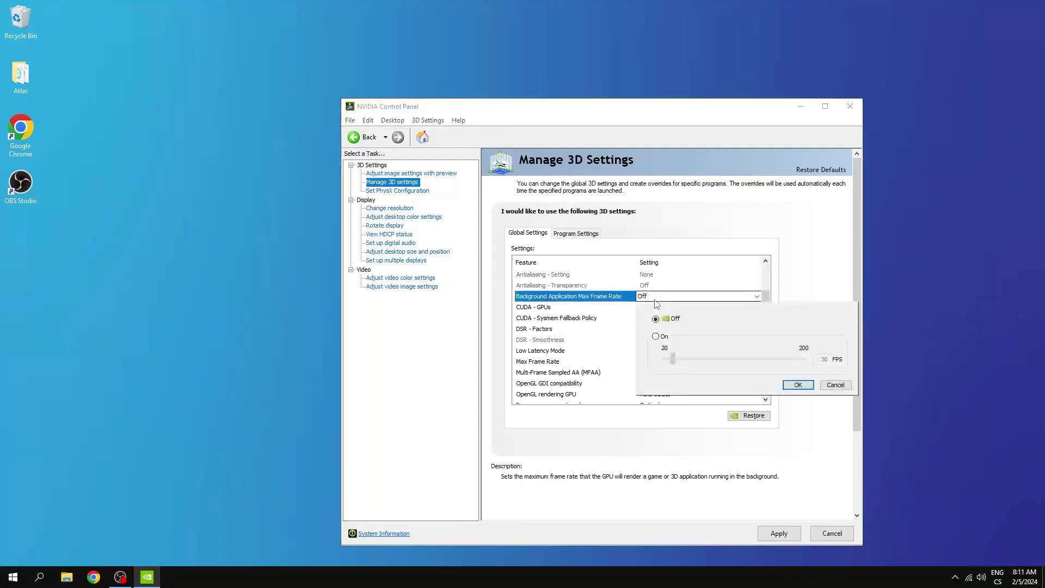
pyautogui.click(798, 385)
pyautogui.click(653, 308)
pyautogui.click(654, 308)
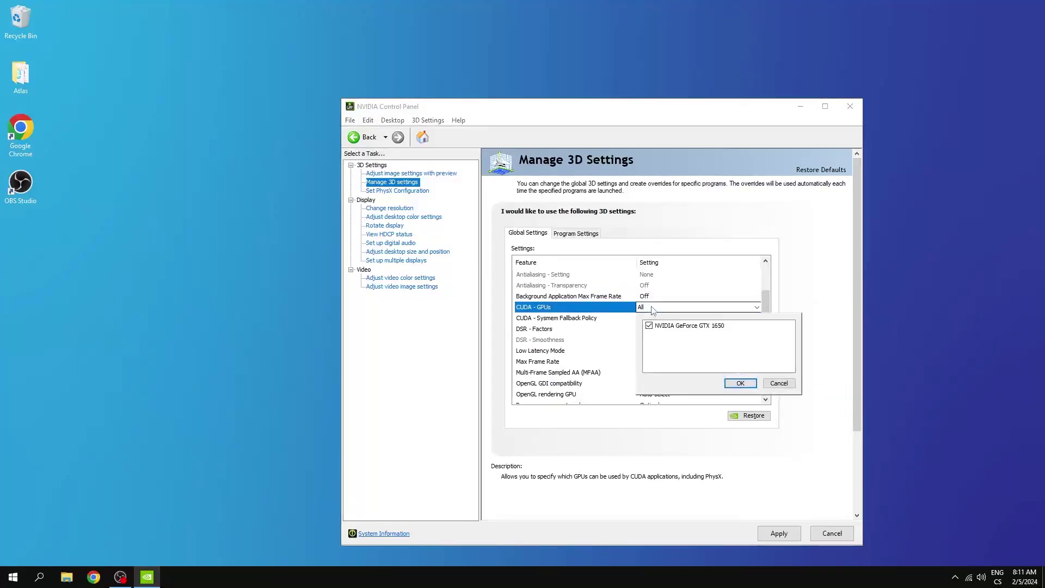
pyautogui.click(741, 383)
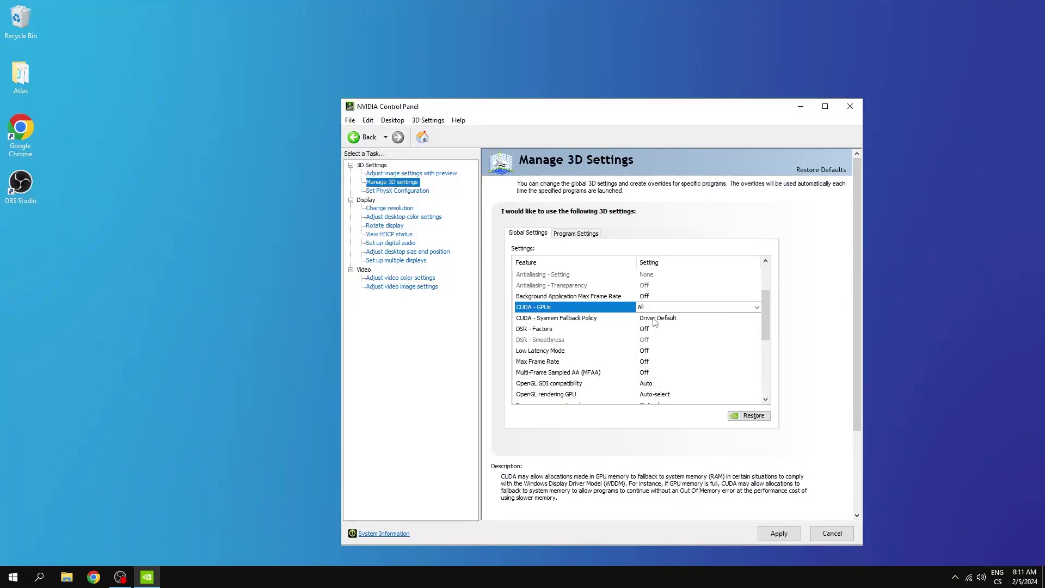
# Choose Driver Default for CUDA - Sysmem Fallback Policy in the global 3D settings
pyautogui.click(655, 319)
pyautogui.click(655, 319)
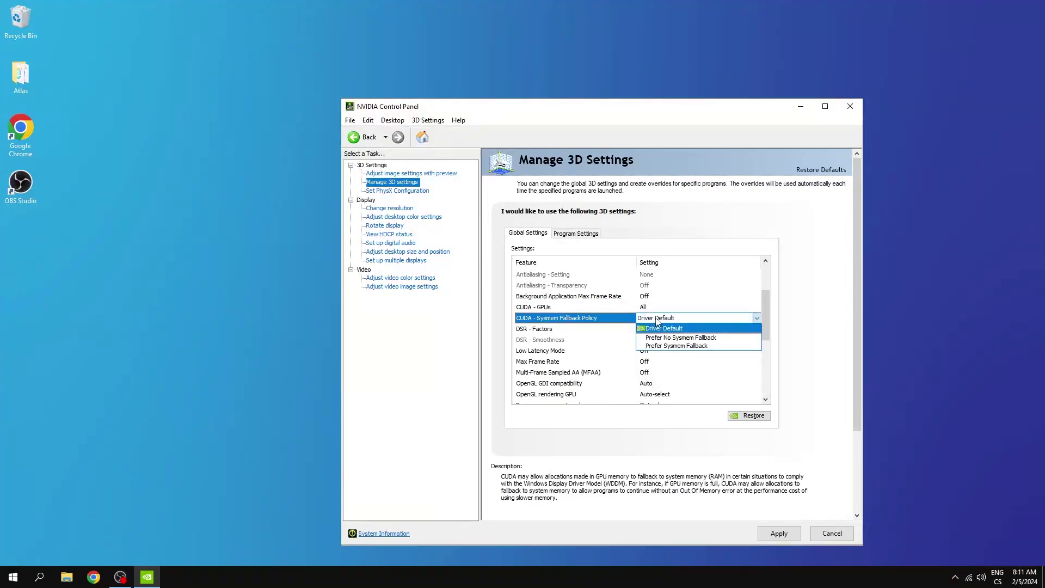
pyautogui.click(657, 328)
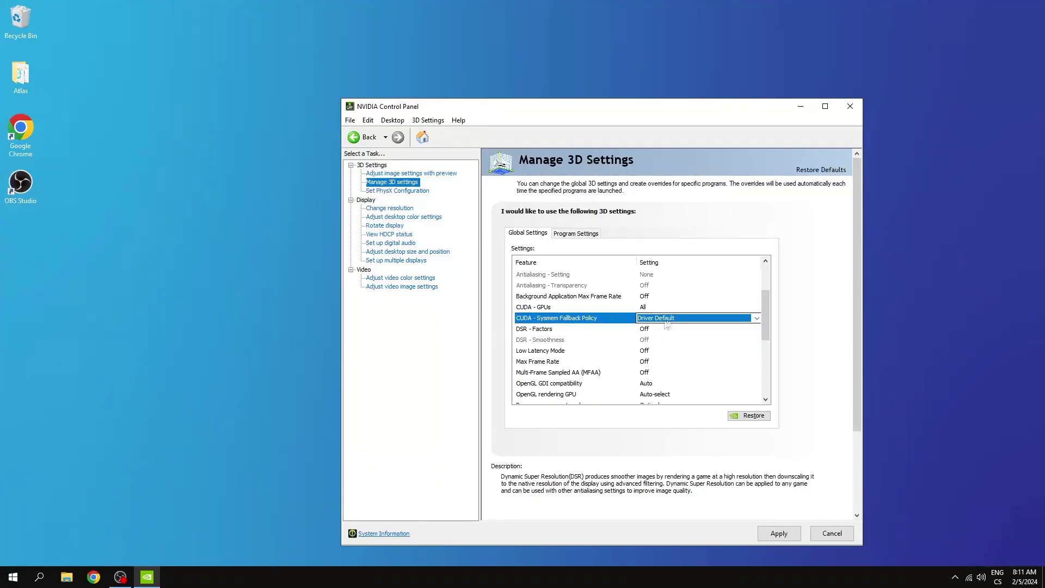
# Set OpenGL rendering GPU to NVIDIA GeForce GTX 1650 and OpenGL GDI compatibility to Prefer performance
pyautogui.scroll(-2, 764, 343)
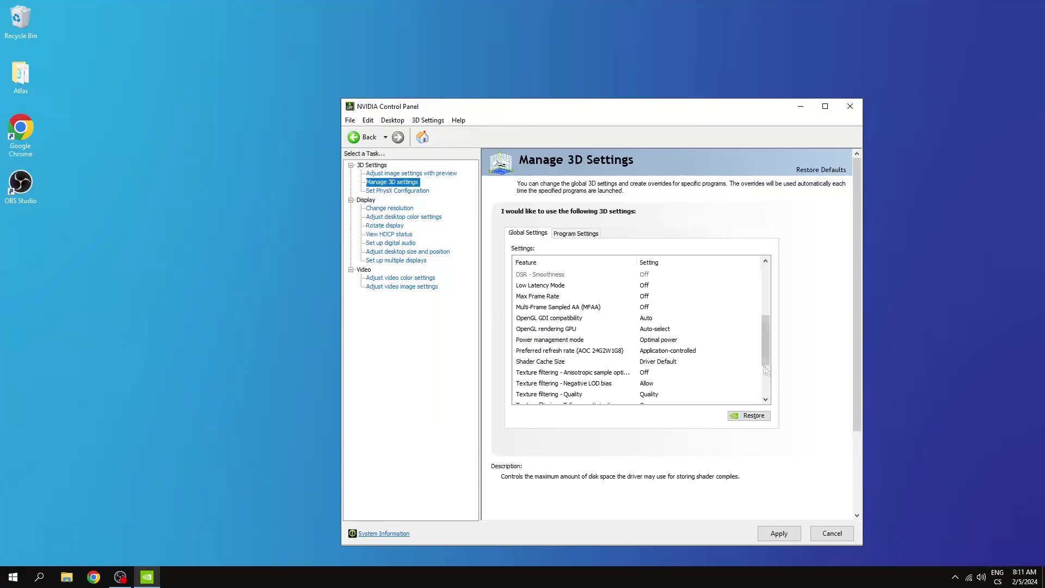
pyautogui.click(663, 331)
pyautogui.click(663, 330)
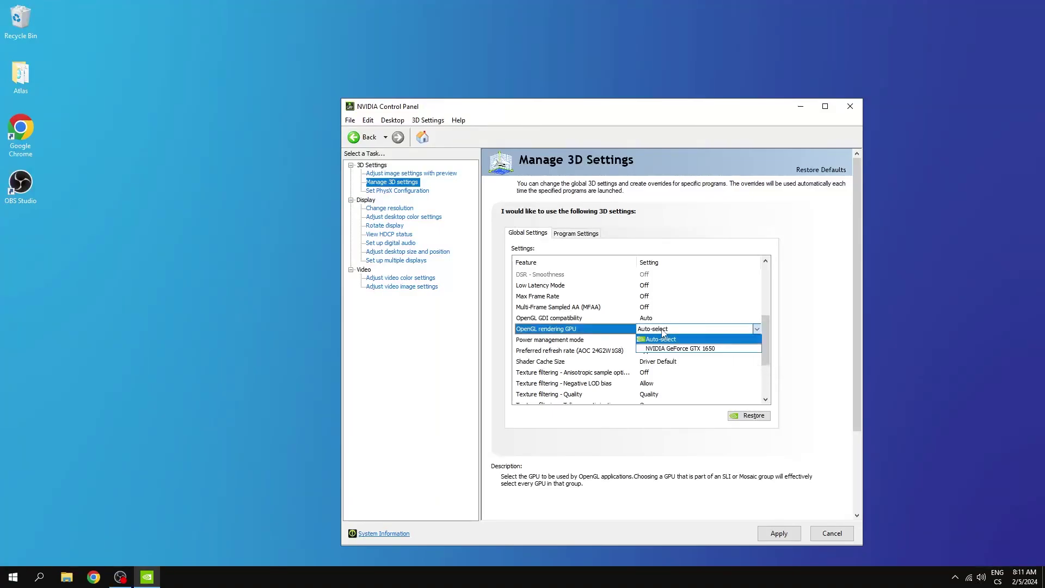
pyautogui.click(653, 338)
pyautogui.scroll(4, 651, 336)
pyautogui.scroll(-3, 652, 336)
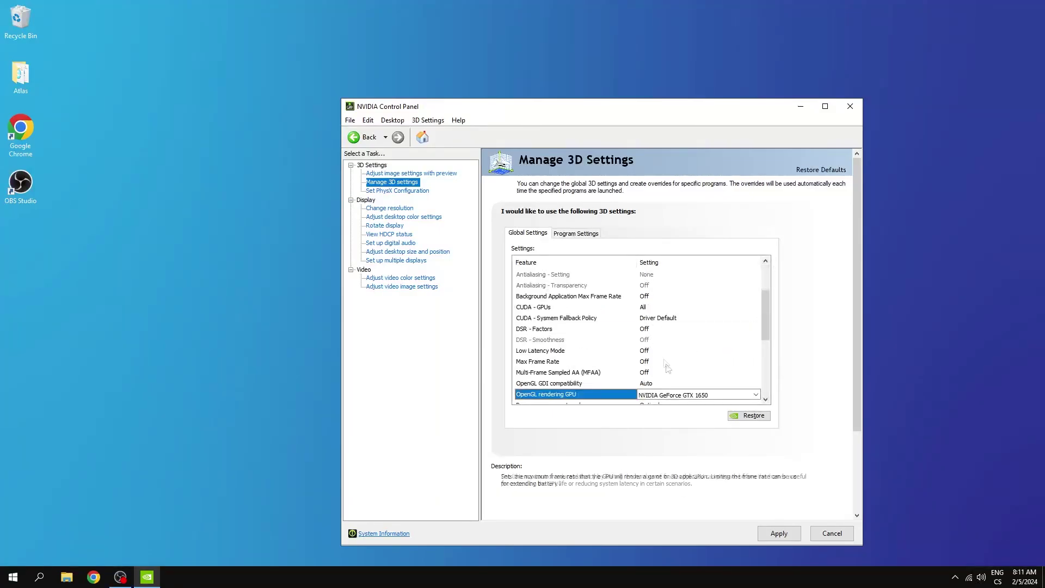
pyautogui.click(652, 351)
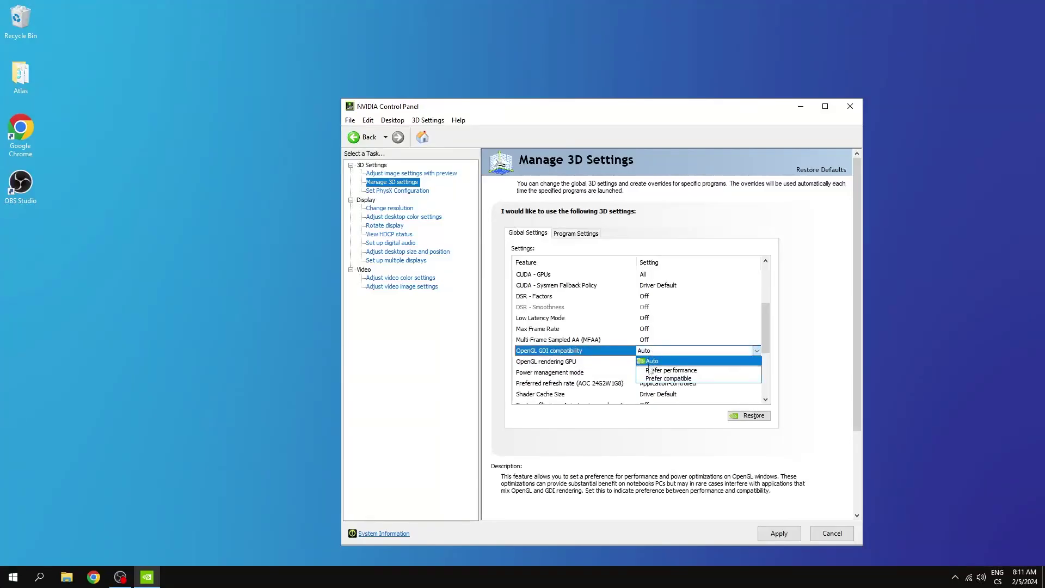
pyautogui.click(662, 370)
# Set Power management mode to Prefer maximum performance in the global 3D settings
pyautogui.scroll(1, 654, 353)
pyautogui.scroll(-2, 656, 345)
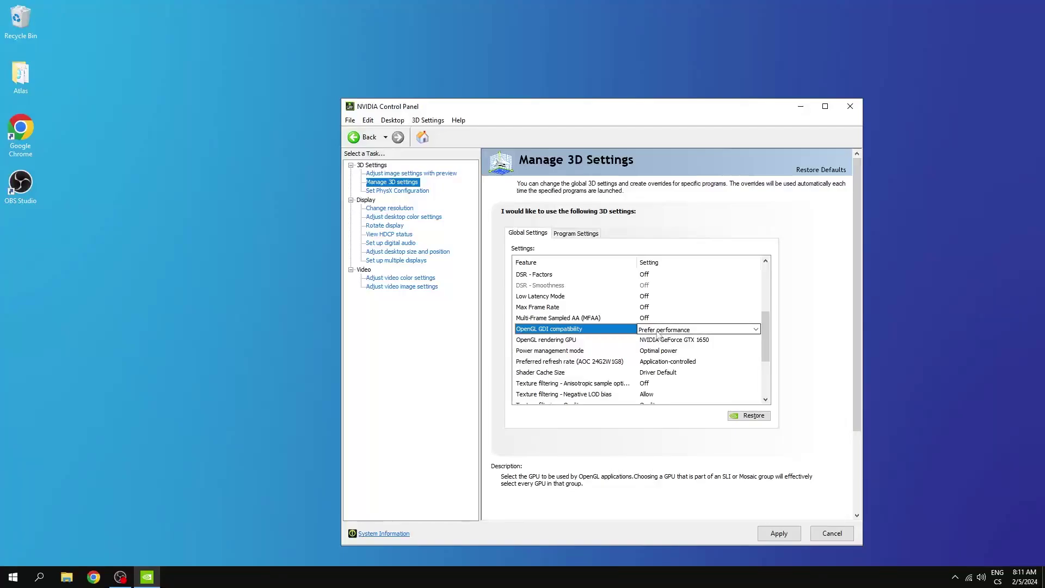
pyautogui.scroll(-1, 653, 327)
pyautogui.click(652, 321)
pyautogui.click(653, 321)
pyautogui.click(674, 345)
# Set the monitor's Preferred refresh rate to Highest available in the global 3D settings
pyautogui.scroll(2, 599, 335)
pyautogui.scroll(-2, 620, 333)
pyautogui.scroll(-1, 620, 333)
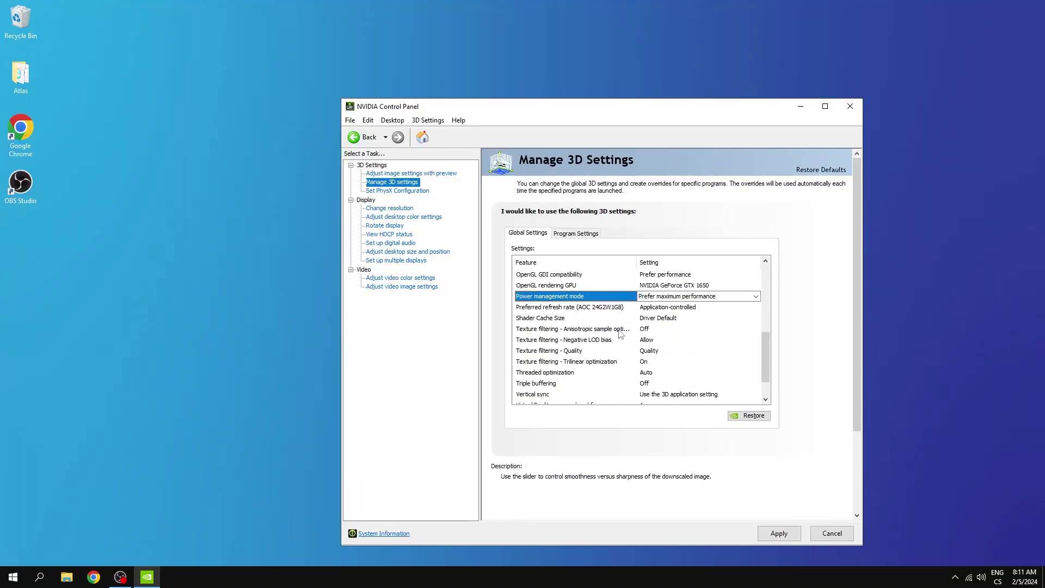
pyautogui.click(681, 309)
pyautogui.click(681, 309)
pyautogui.click(669, 318)
# Configure texture filtering with Negative LOD bias set to Allow, Quality to High performance and Trilinear optimization to On
pyautogui.scroll(-4, 667, 316)
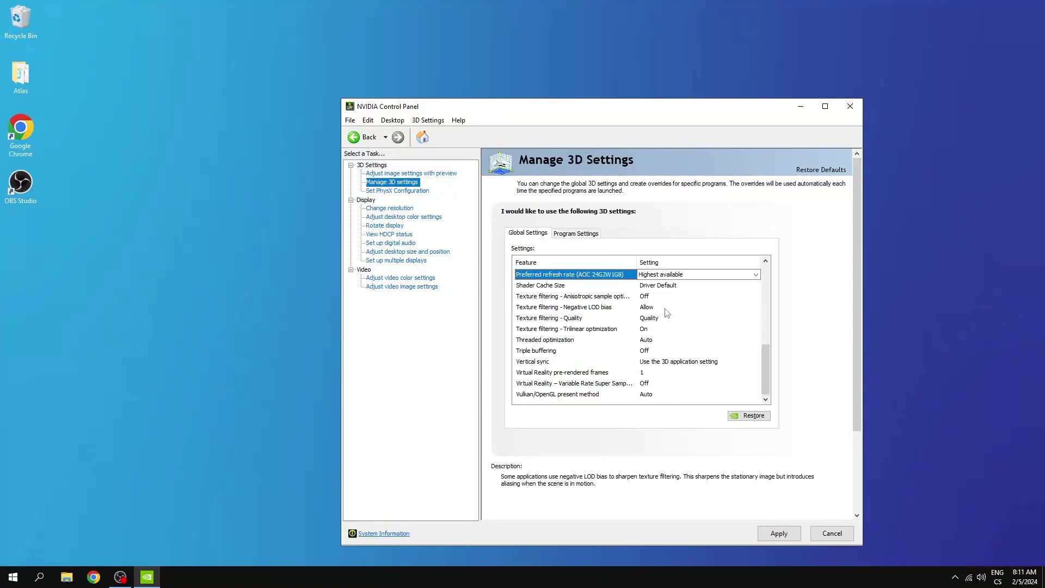
pyautogui.click(668, 309)
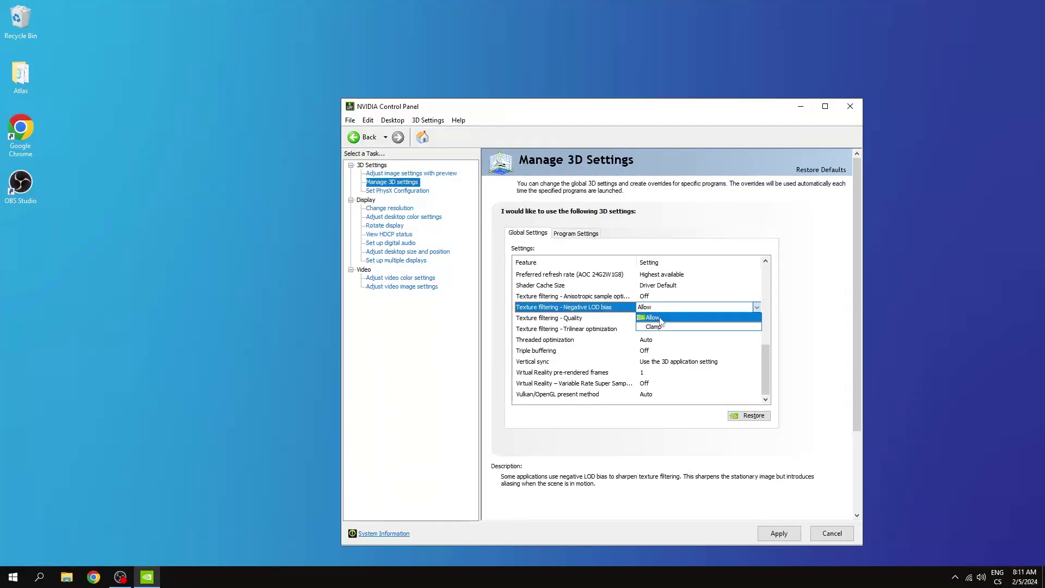
pyautogui.click(660, 319)
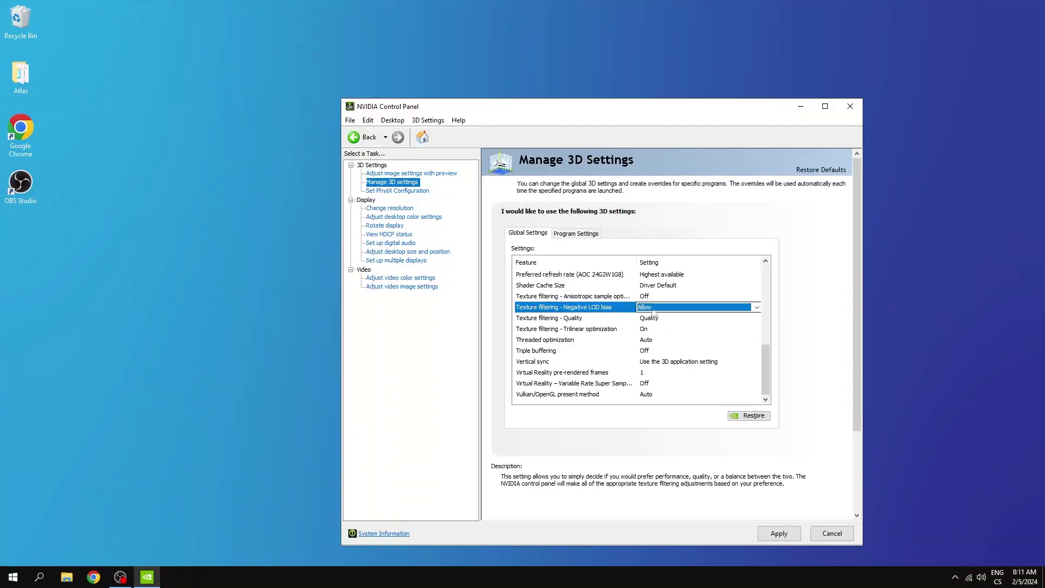
pyautogui.click(658, 322)
pyautogui.click(666, 358)
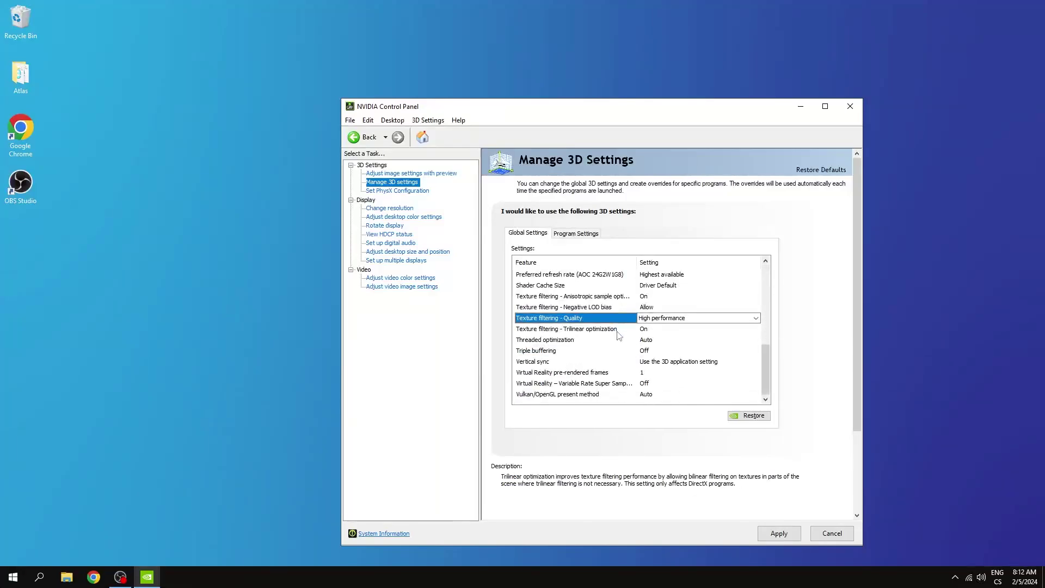
pyautogui.click(653, 331)
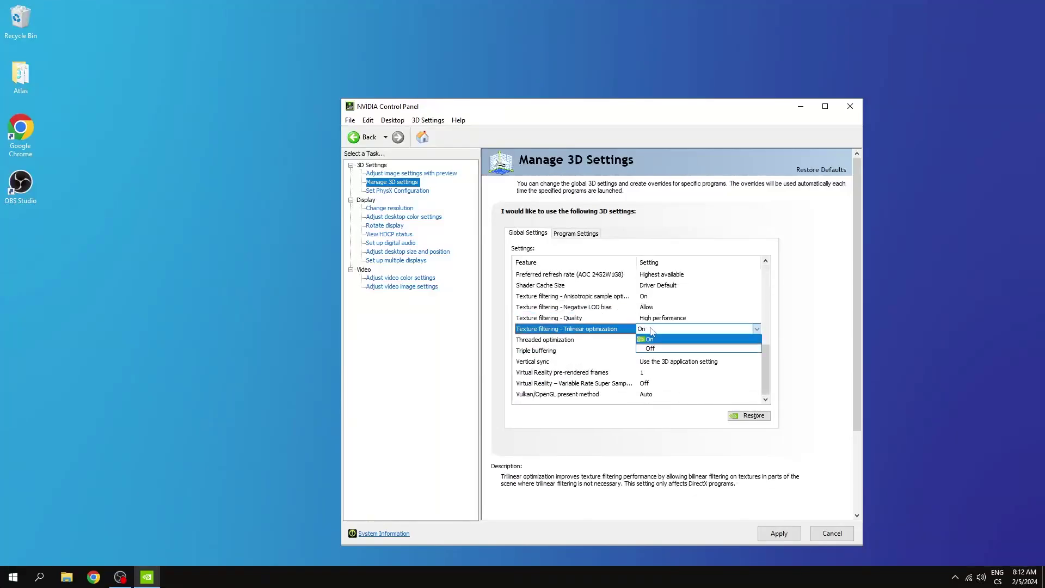
pyautogui.click(653, 342)
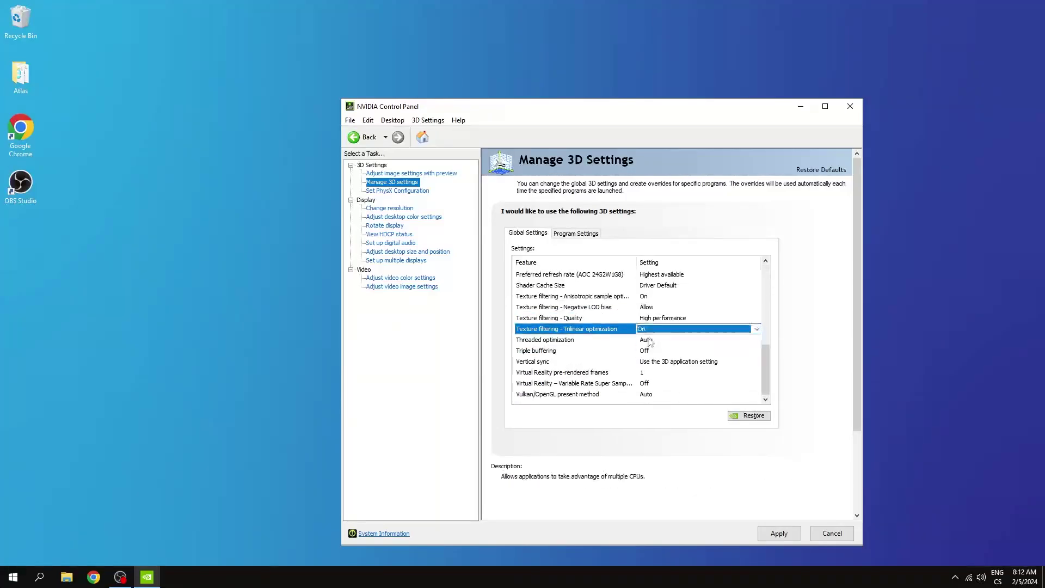
# Set Vertical sync to Off and apply the global 3D settings
pyautogui.click(683, 364)
pyautogui.click(670, 383)
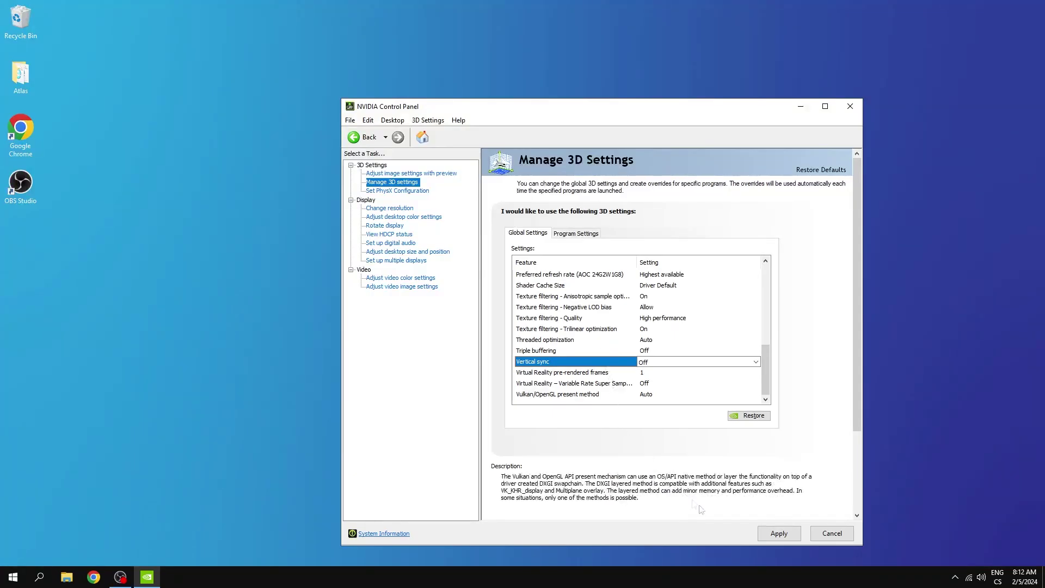
pyautogui.click(779, 536)
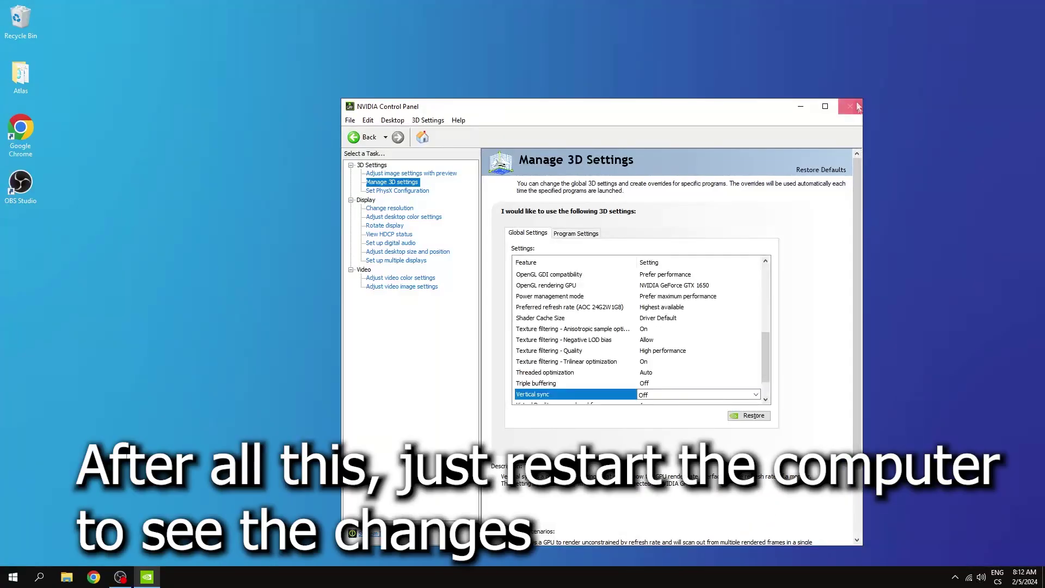
# Close NVIDIA Control Panel and restart the computer
pyautogui.click(850, 107)
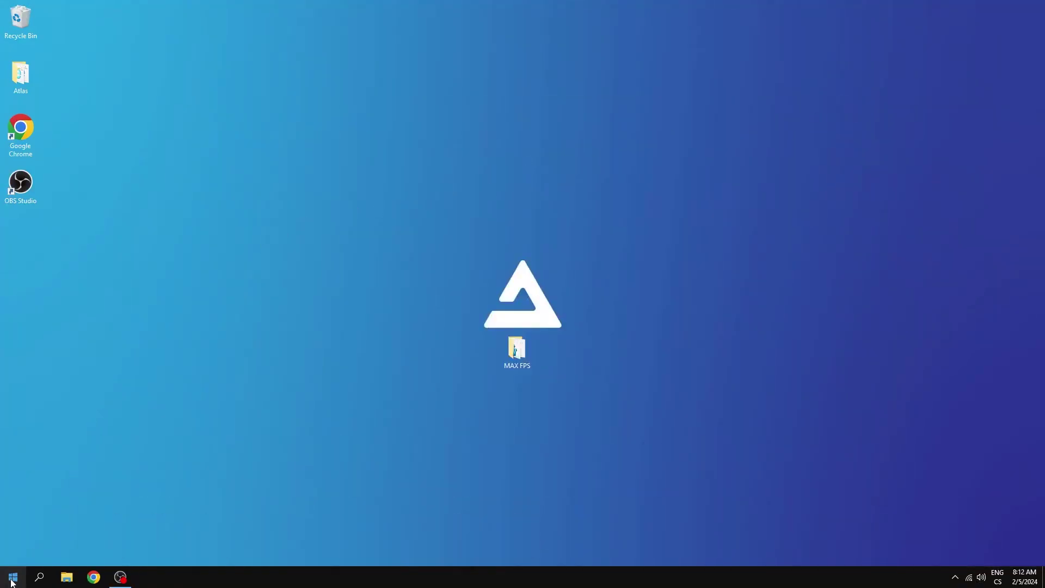
pyautogui.click(13, 577)
pyautogui.click(13, 554)
pyautogui.click(67, 527)
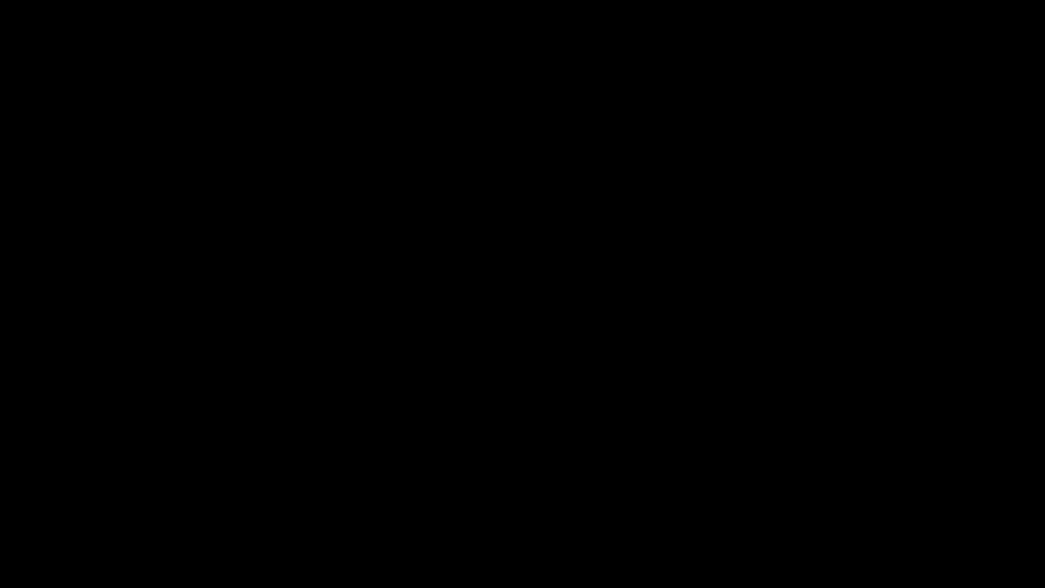